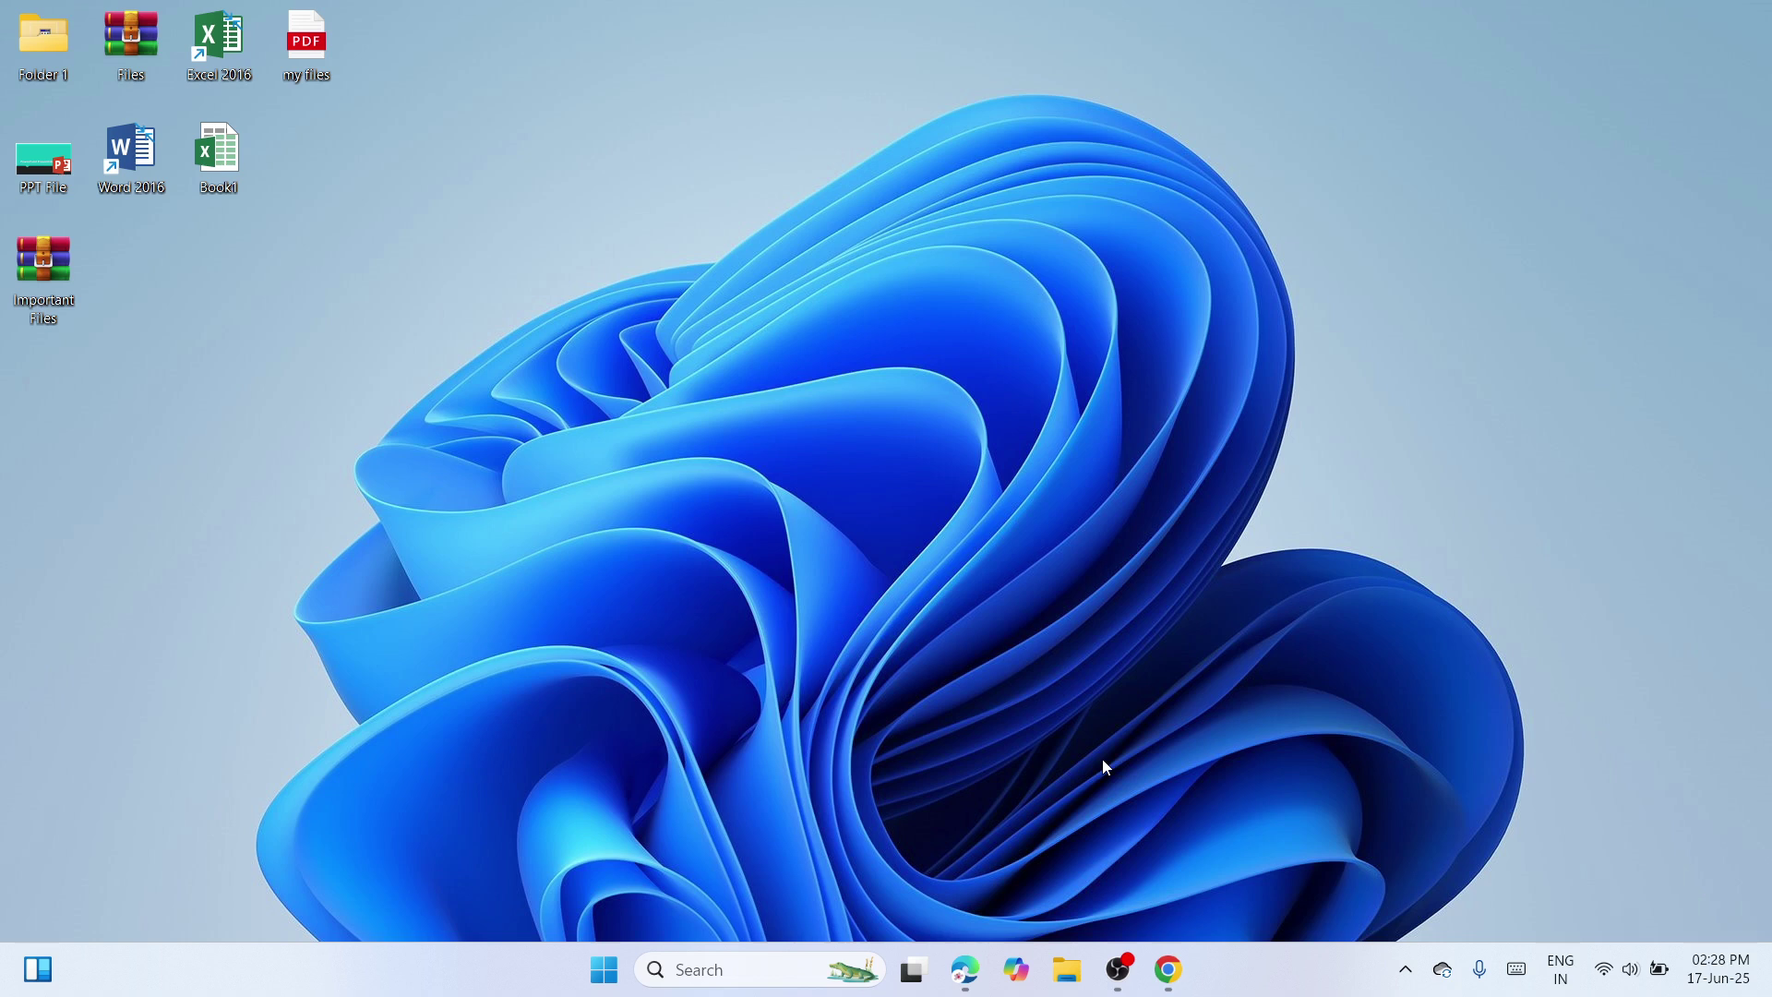
Step: Switch to Chrome and open the download page of the Printer Driver for Win 64-bit for the Epson L1110 on Windows 11
left_click(1165, 979)
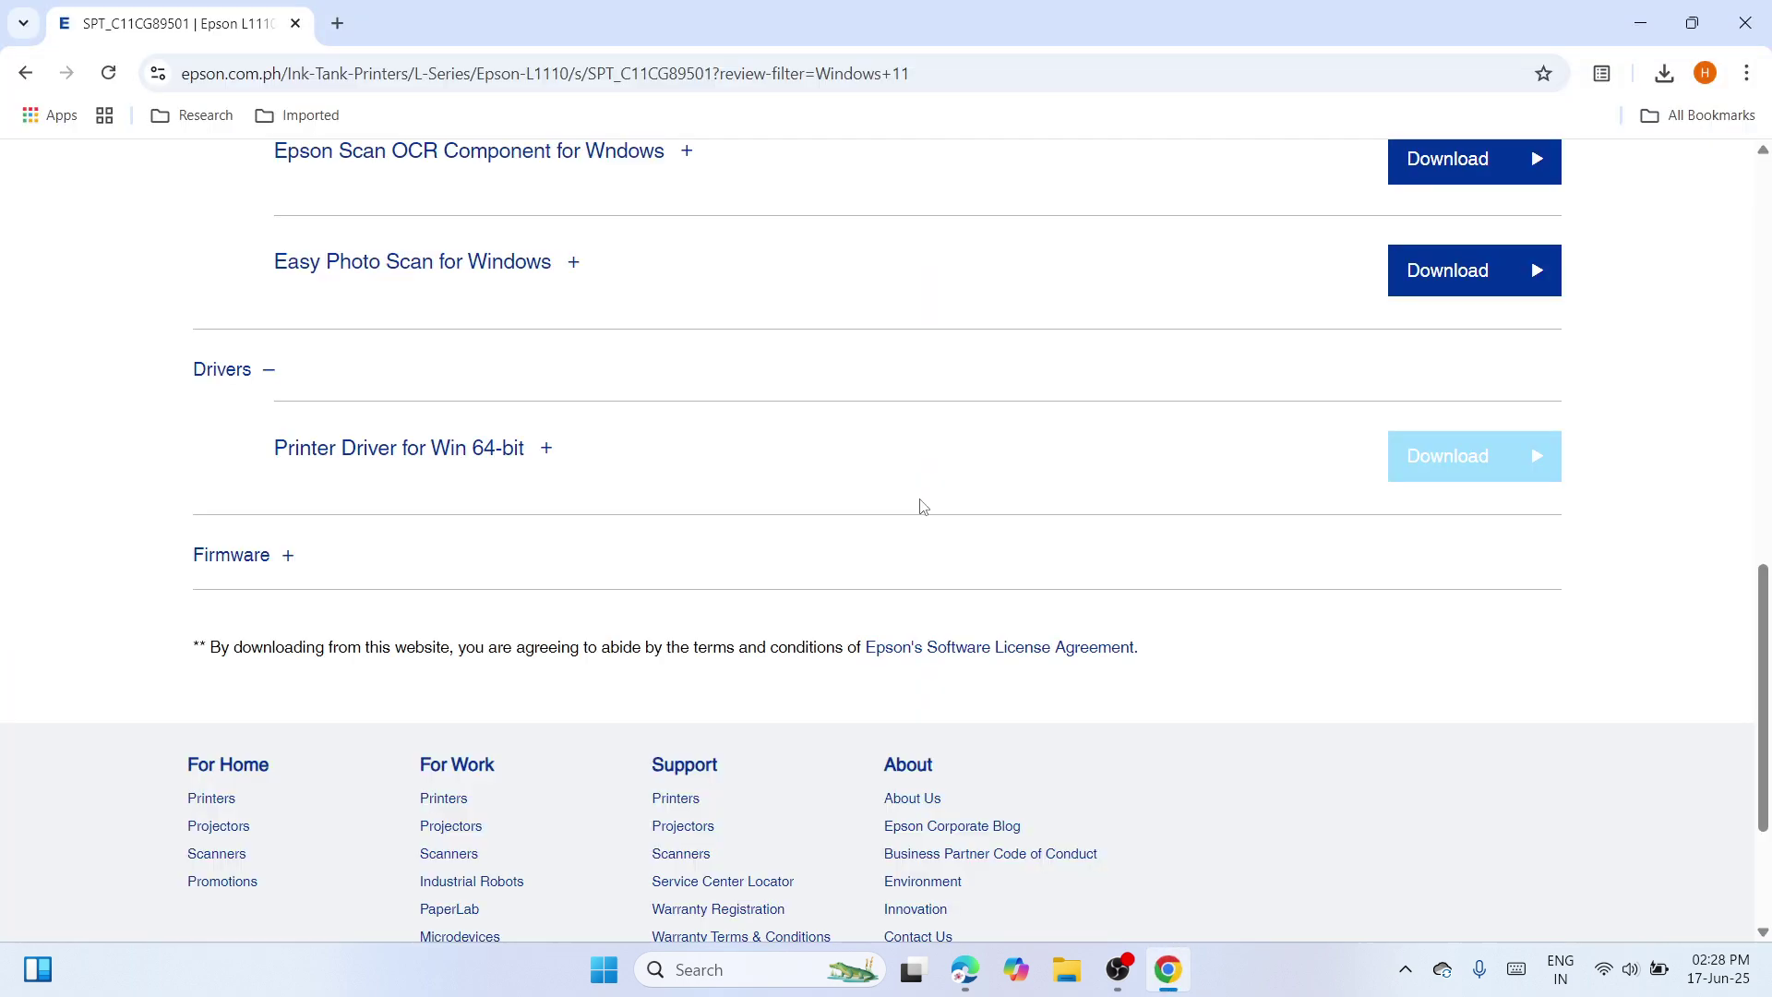
left_click(1013, 79)
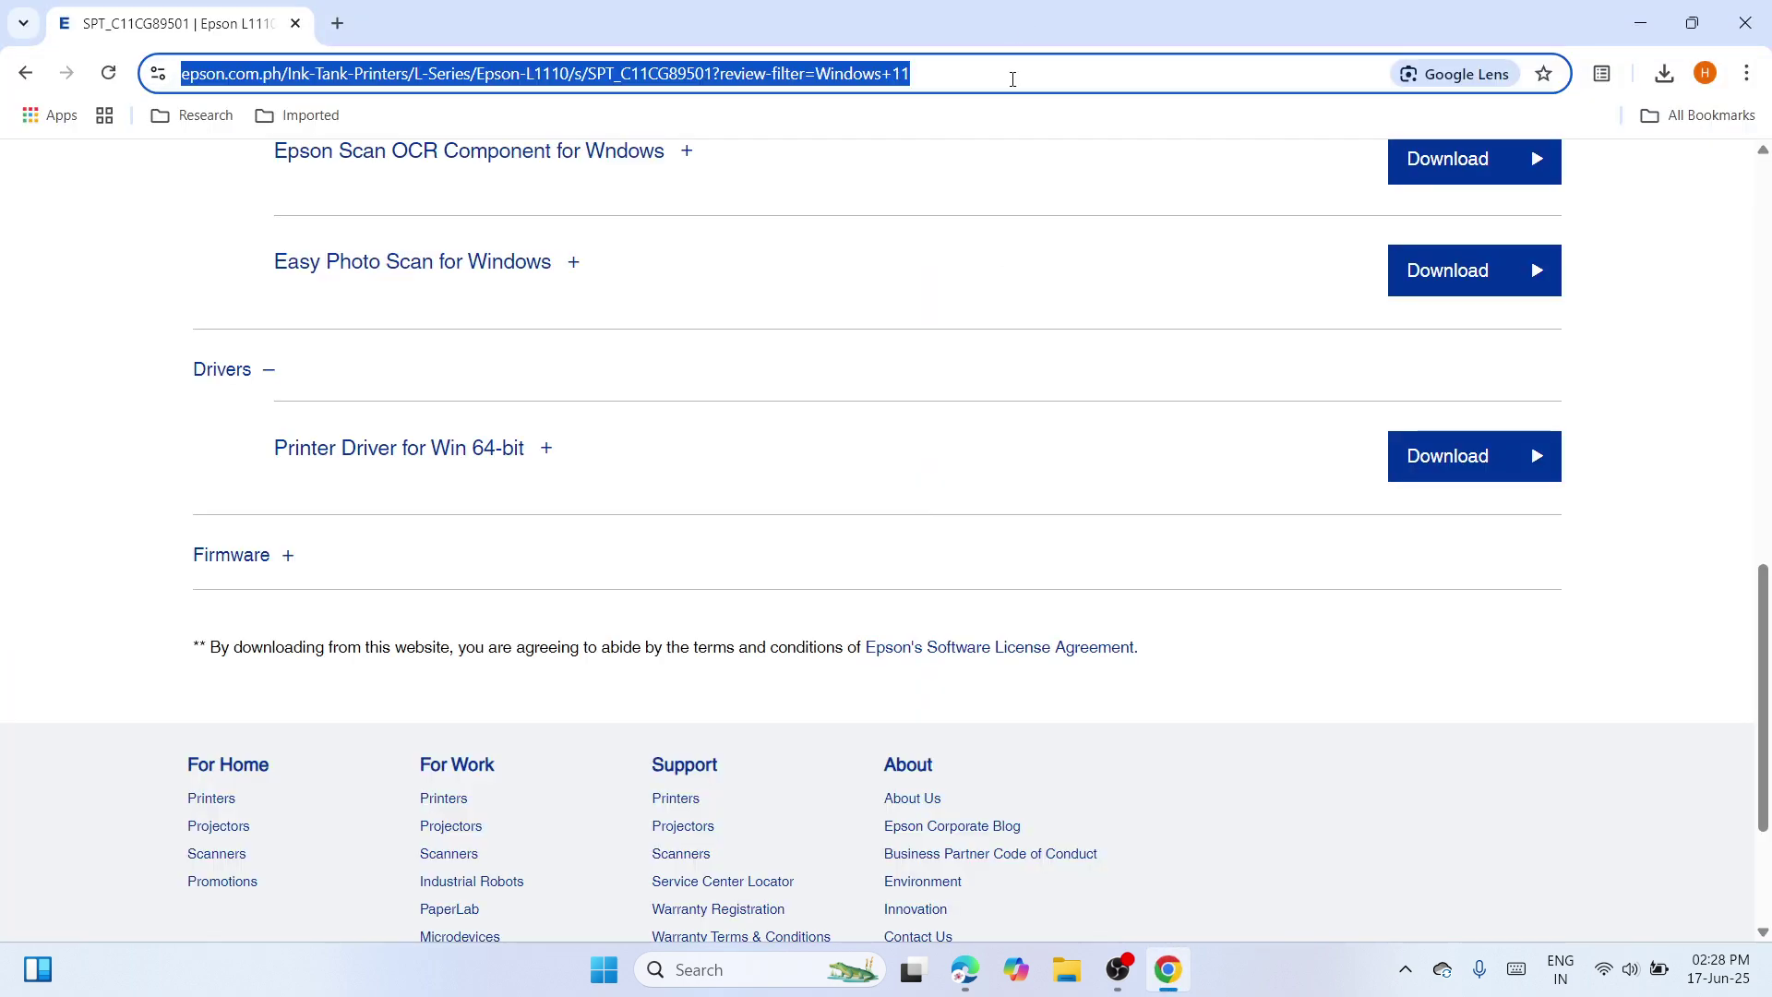
right_click(1013, 78)
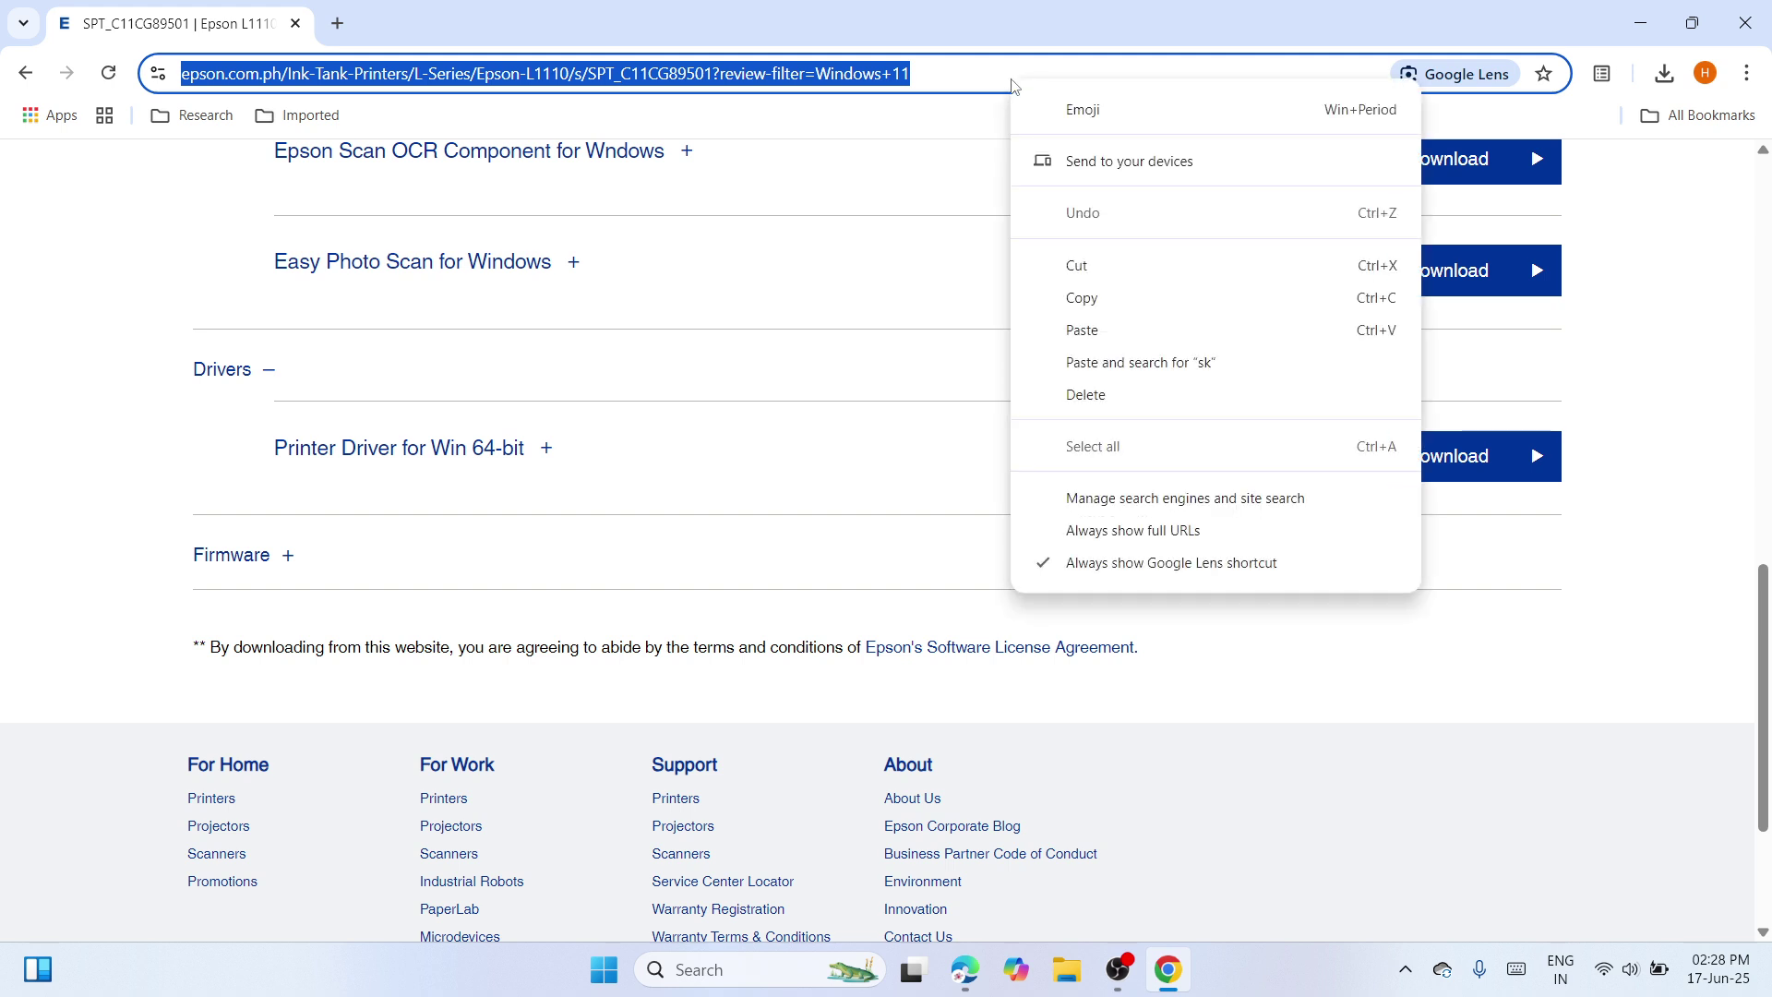
left_click(1483, 755)
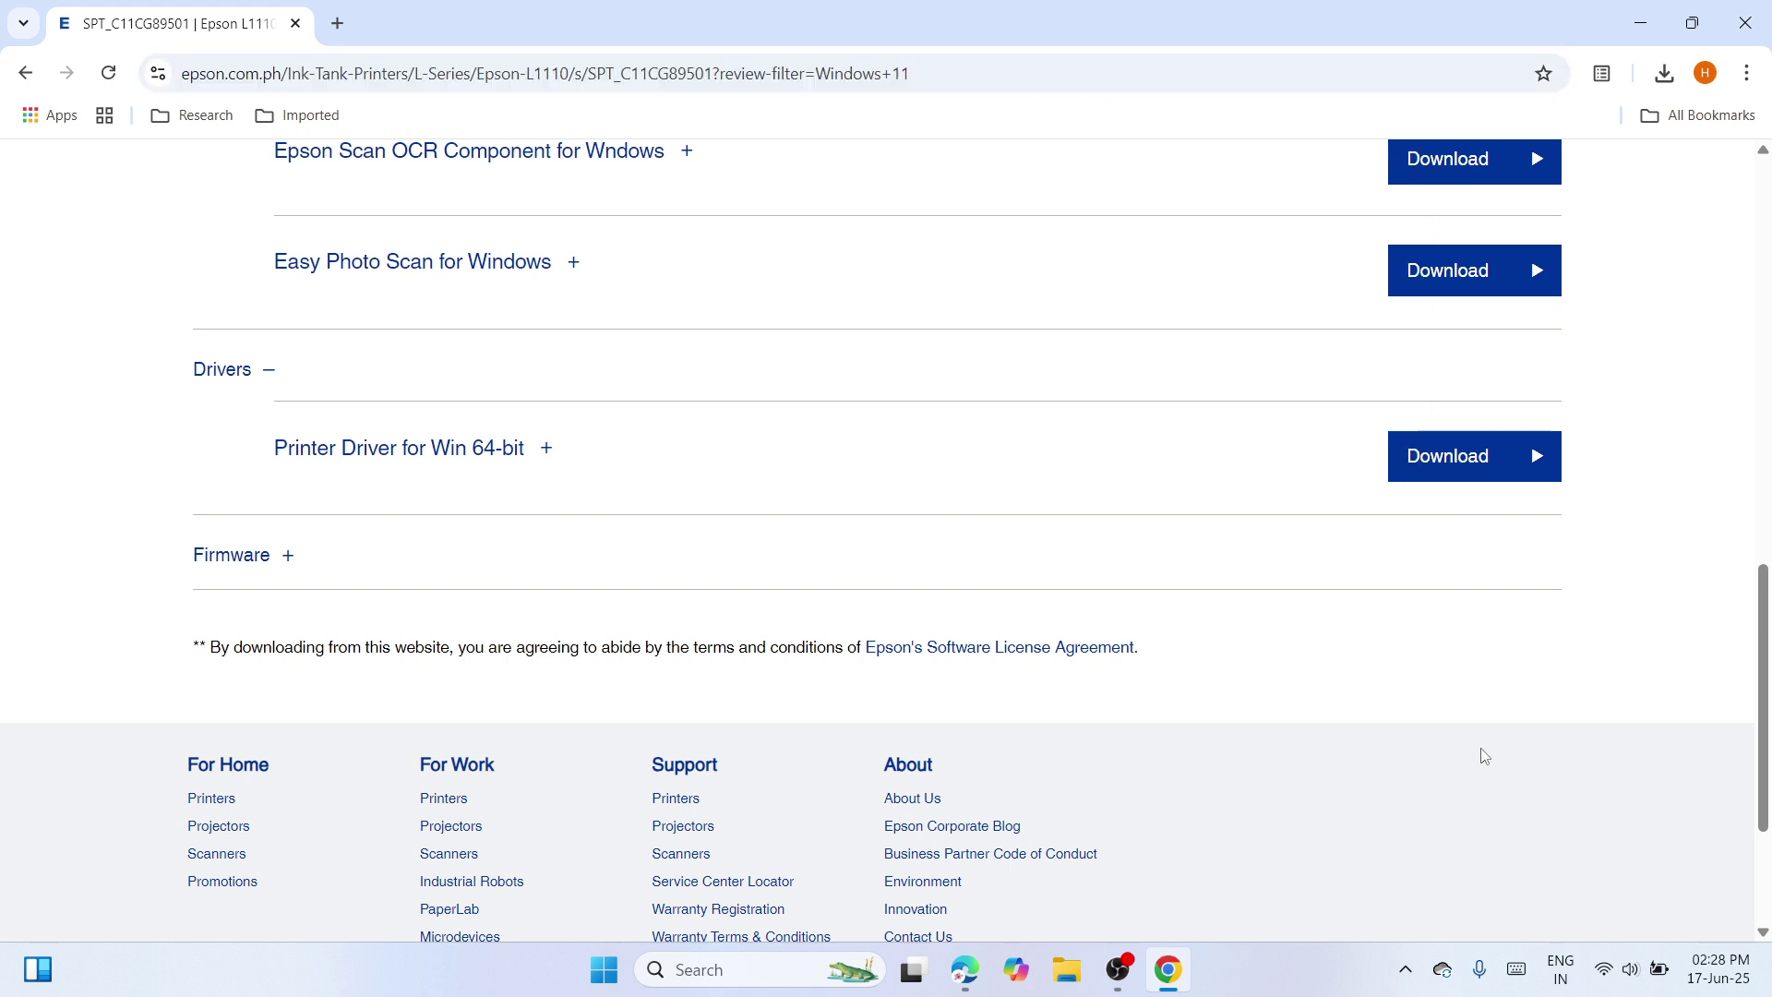
left_click_drag(1764, 707, 1769, 382)
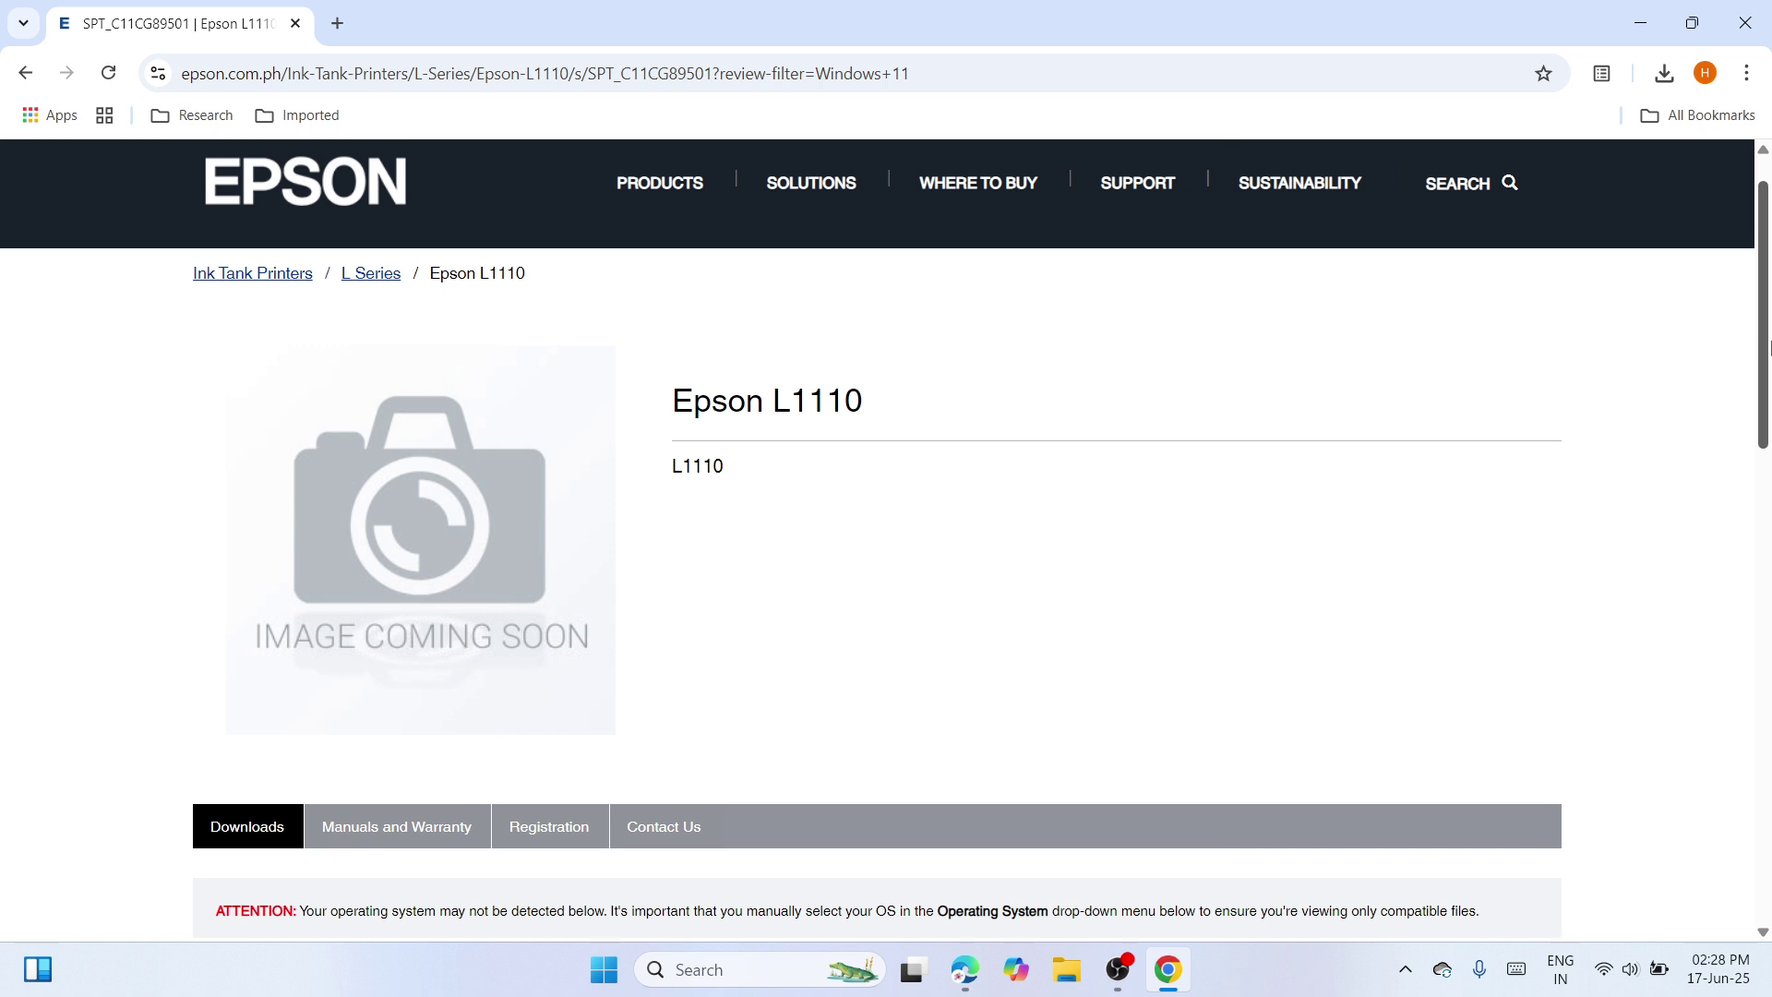
left_click_drag(1767, 364, 1766, 468)
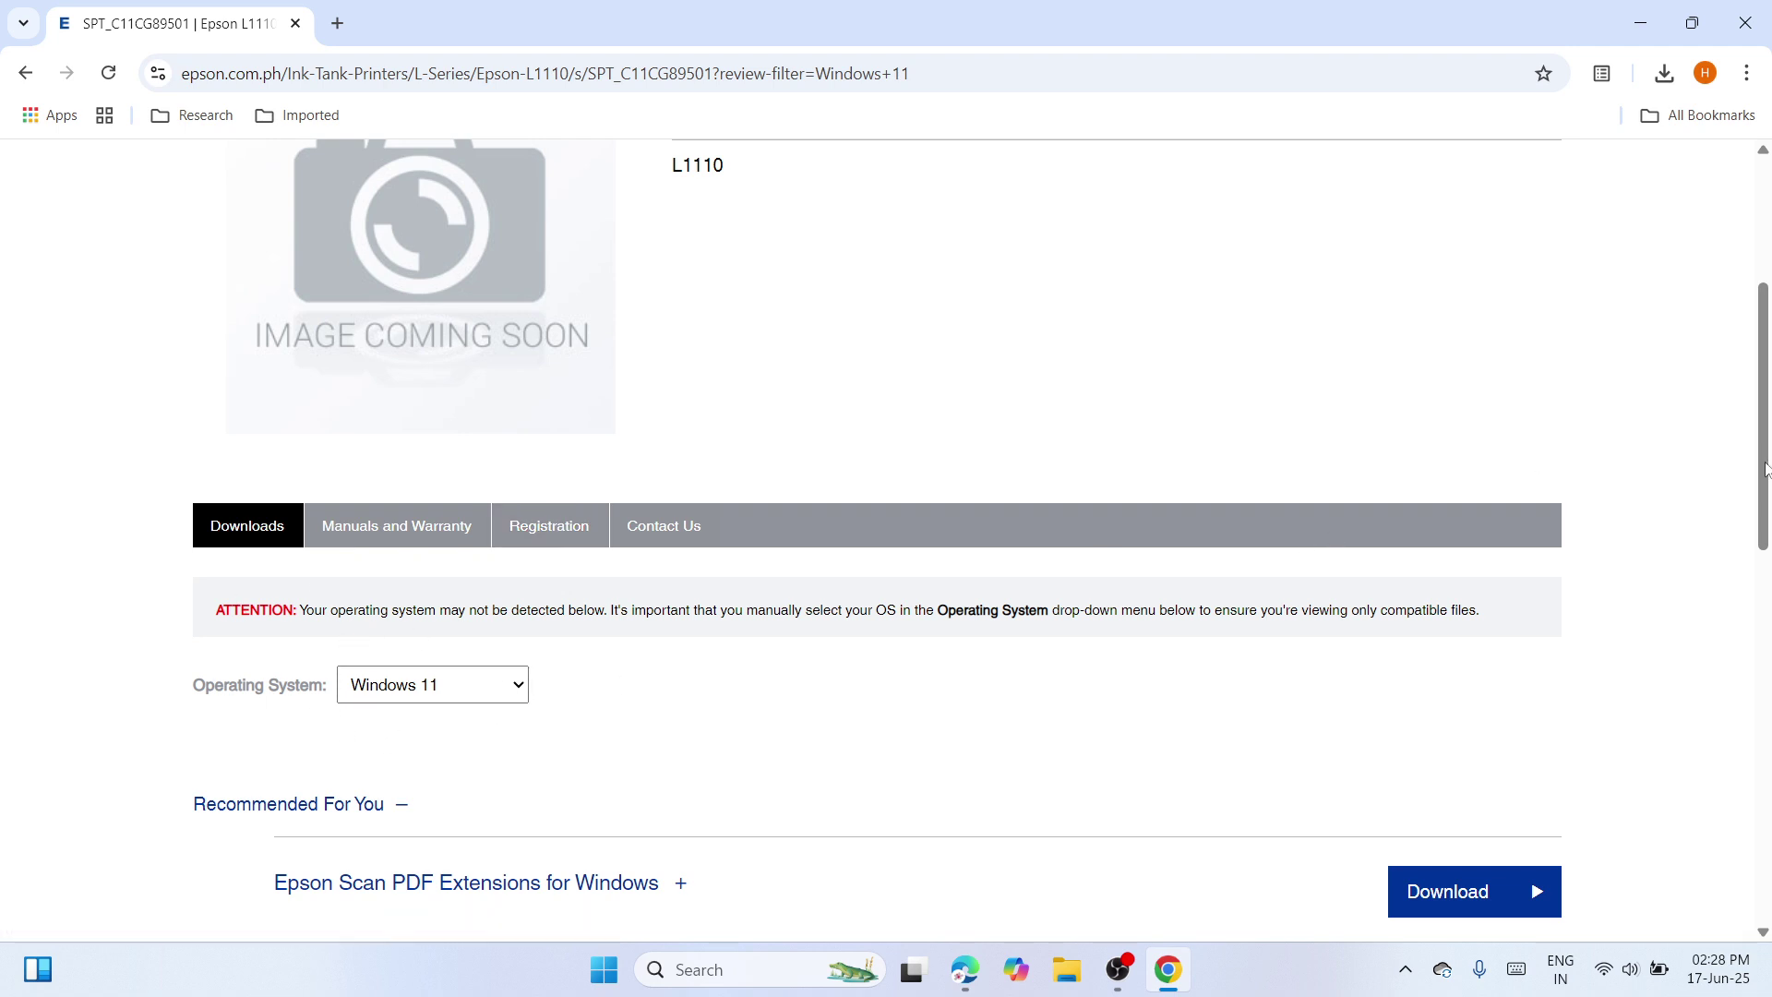
left_click_drag(1766, 468, 1769, 725)
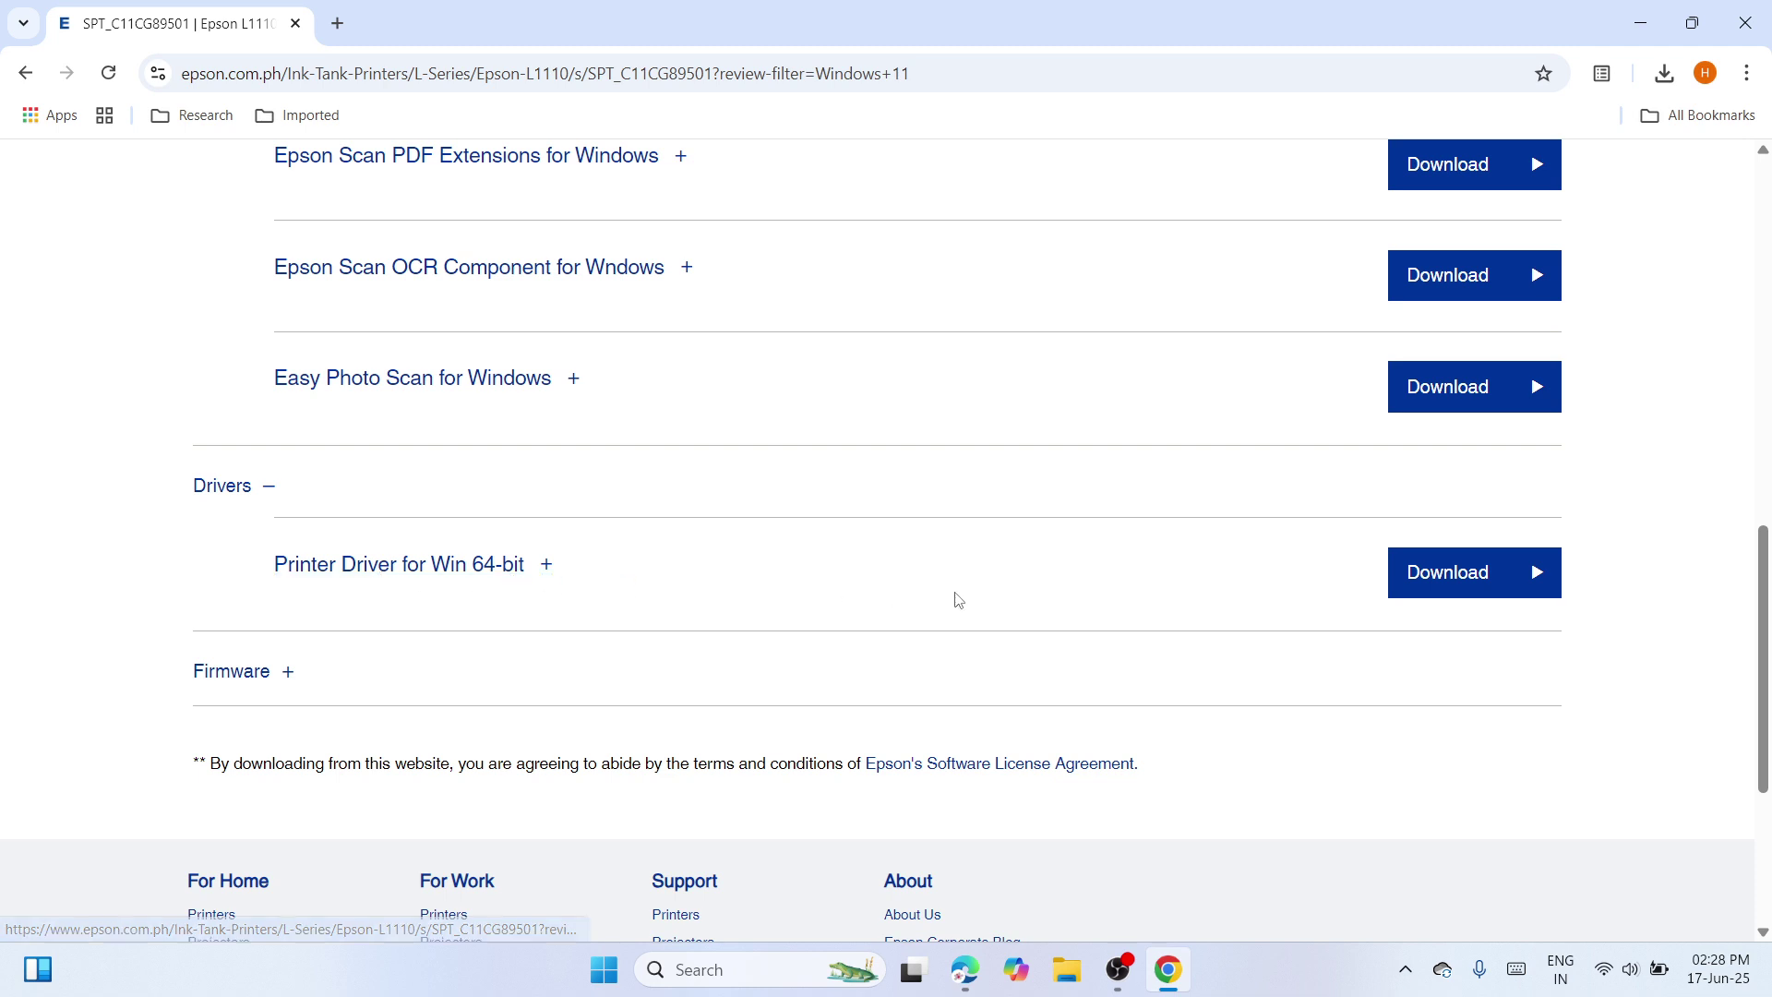
left_click(1486, 590)
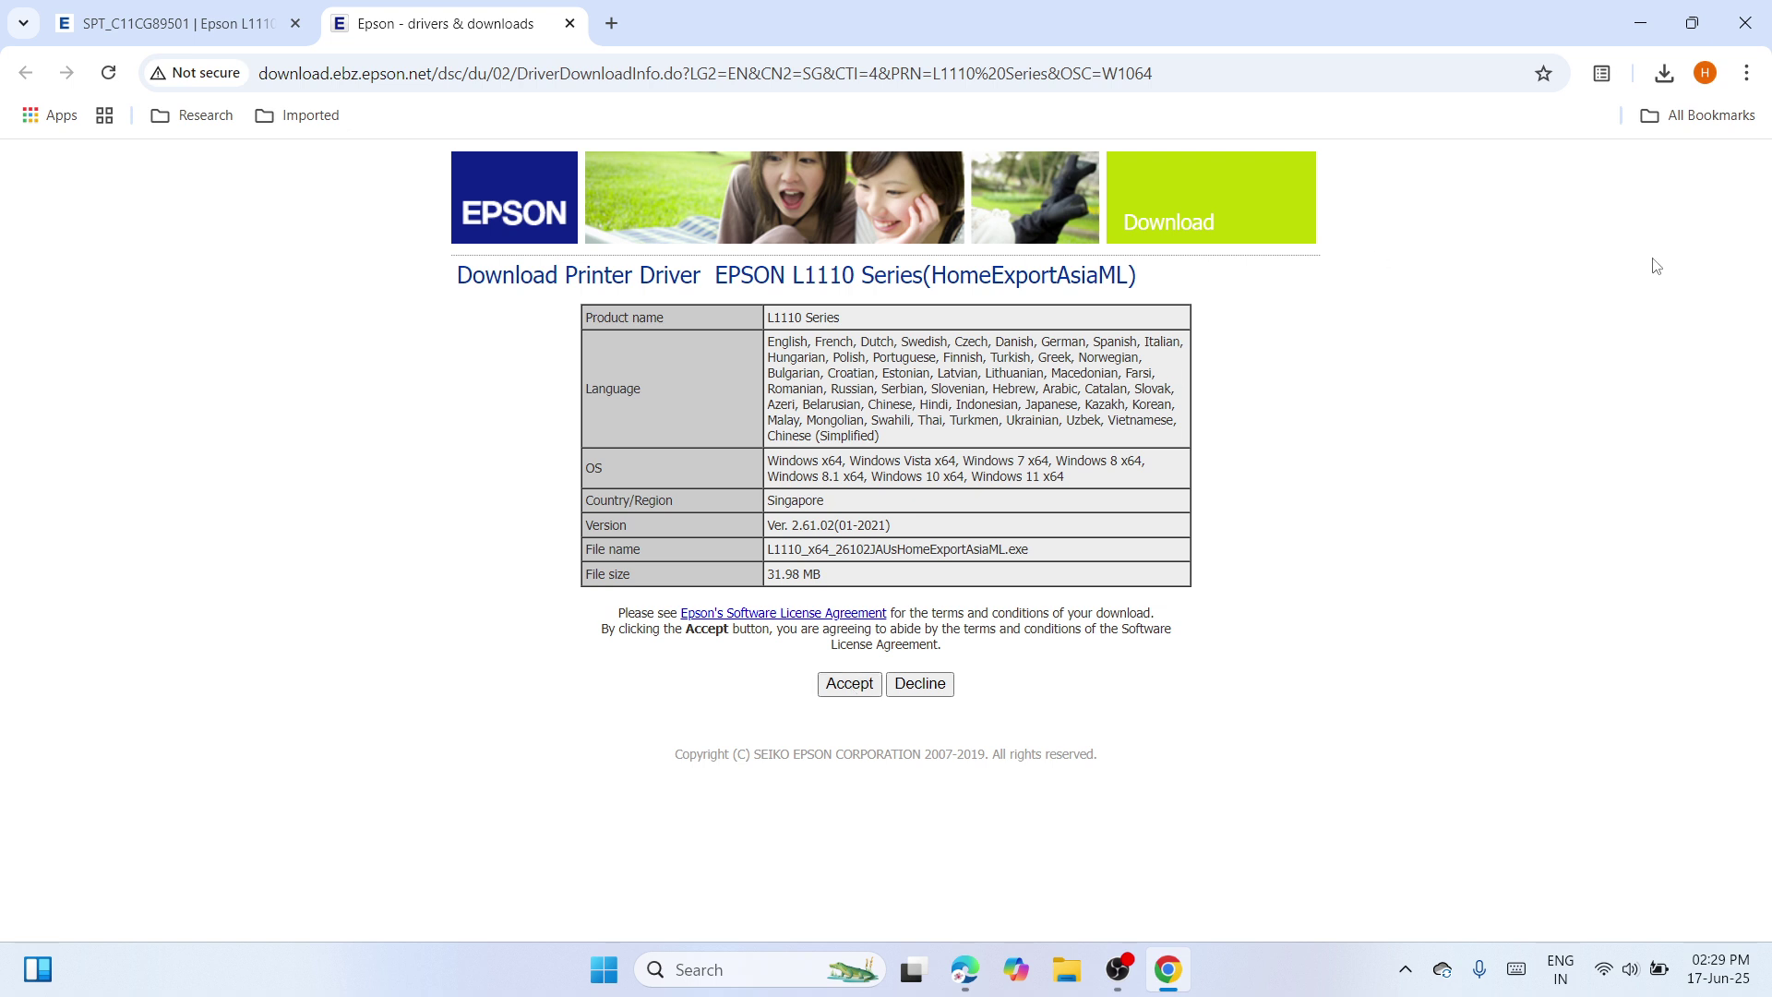
Step: Show the downloaded L1110 driver file in its folder from the browser's recent download history
left_click(1664, 73)
mouse_move(1426, 188)
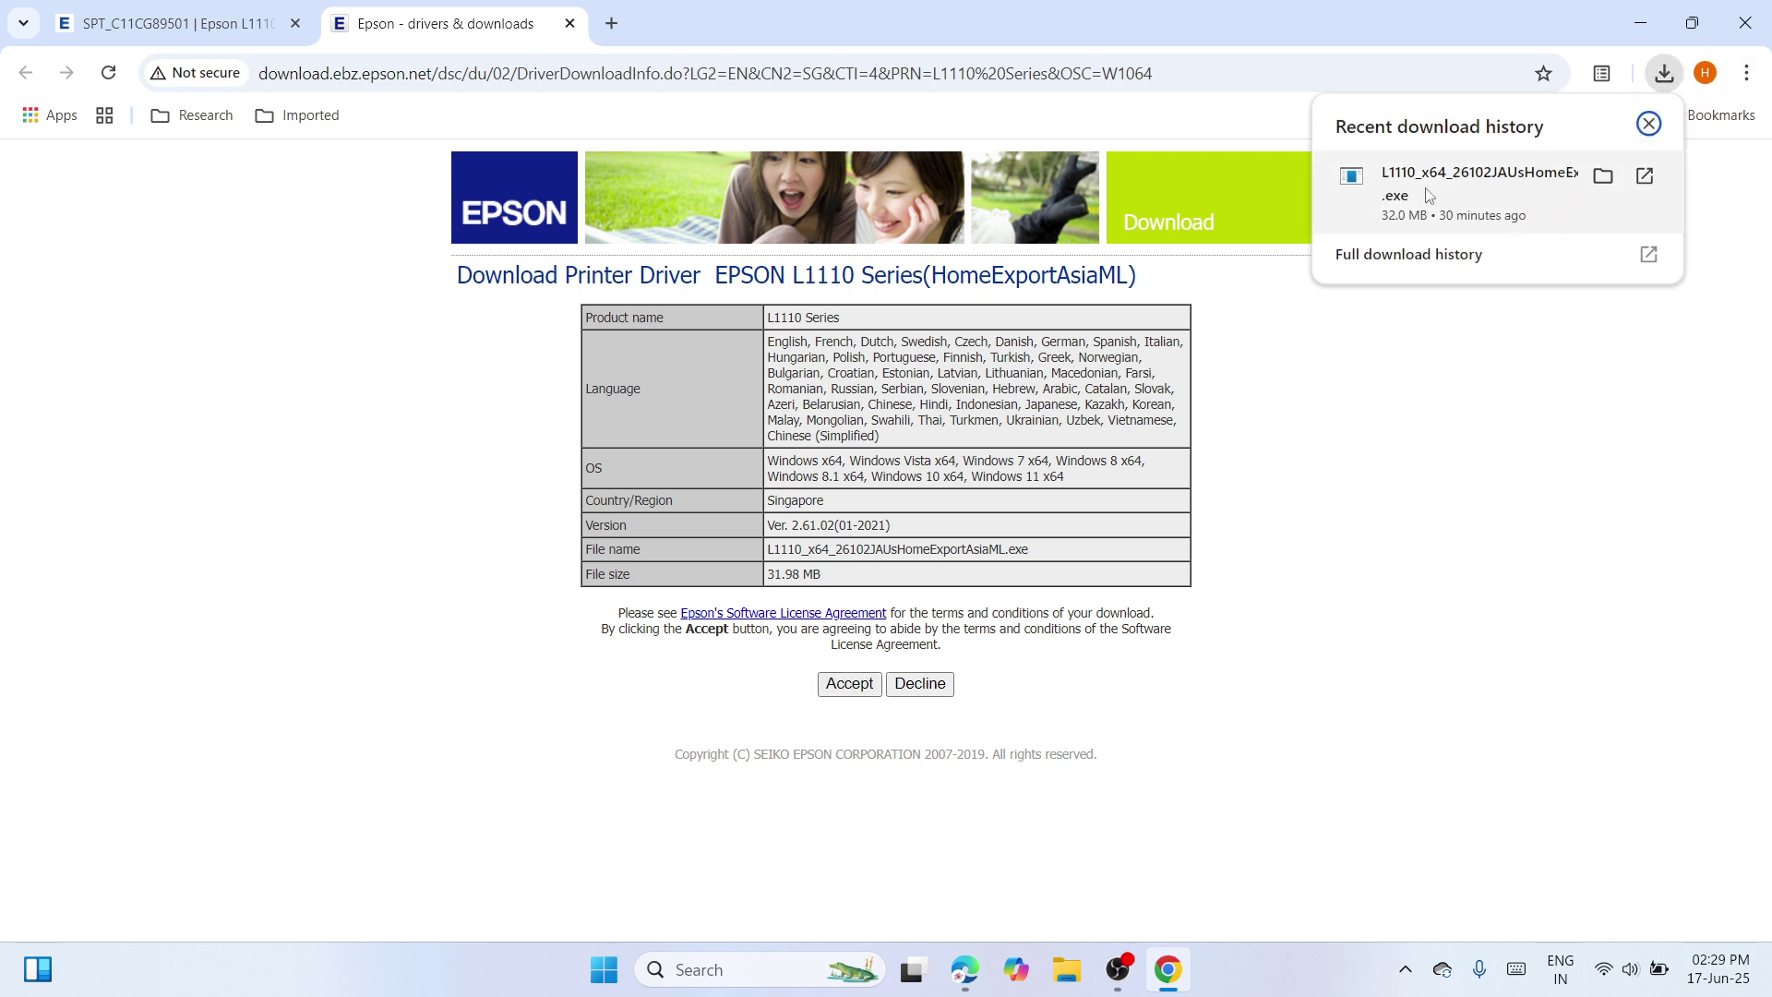
left_click(1605, 178)
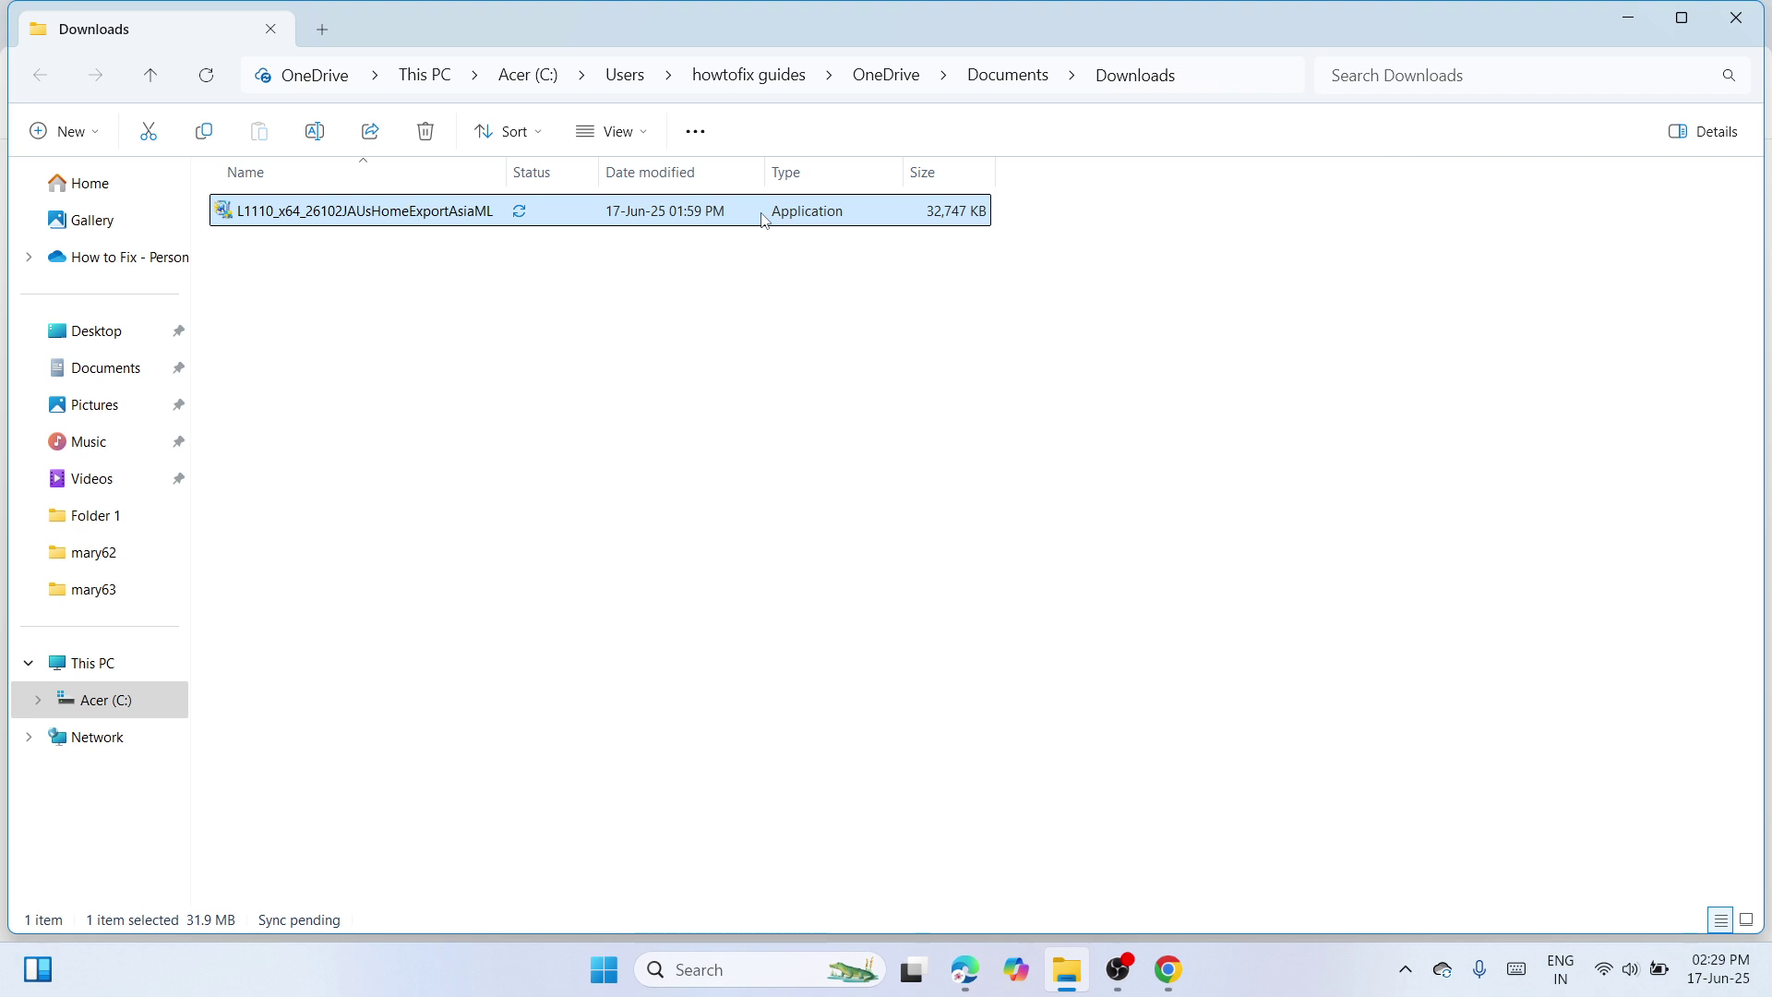
Step: Move the L1110 driver file from Downloads to the desktop, closing the open windows, and place its icon in an empty area
right_click(762, 219)
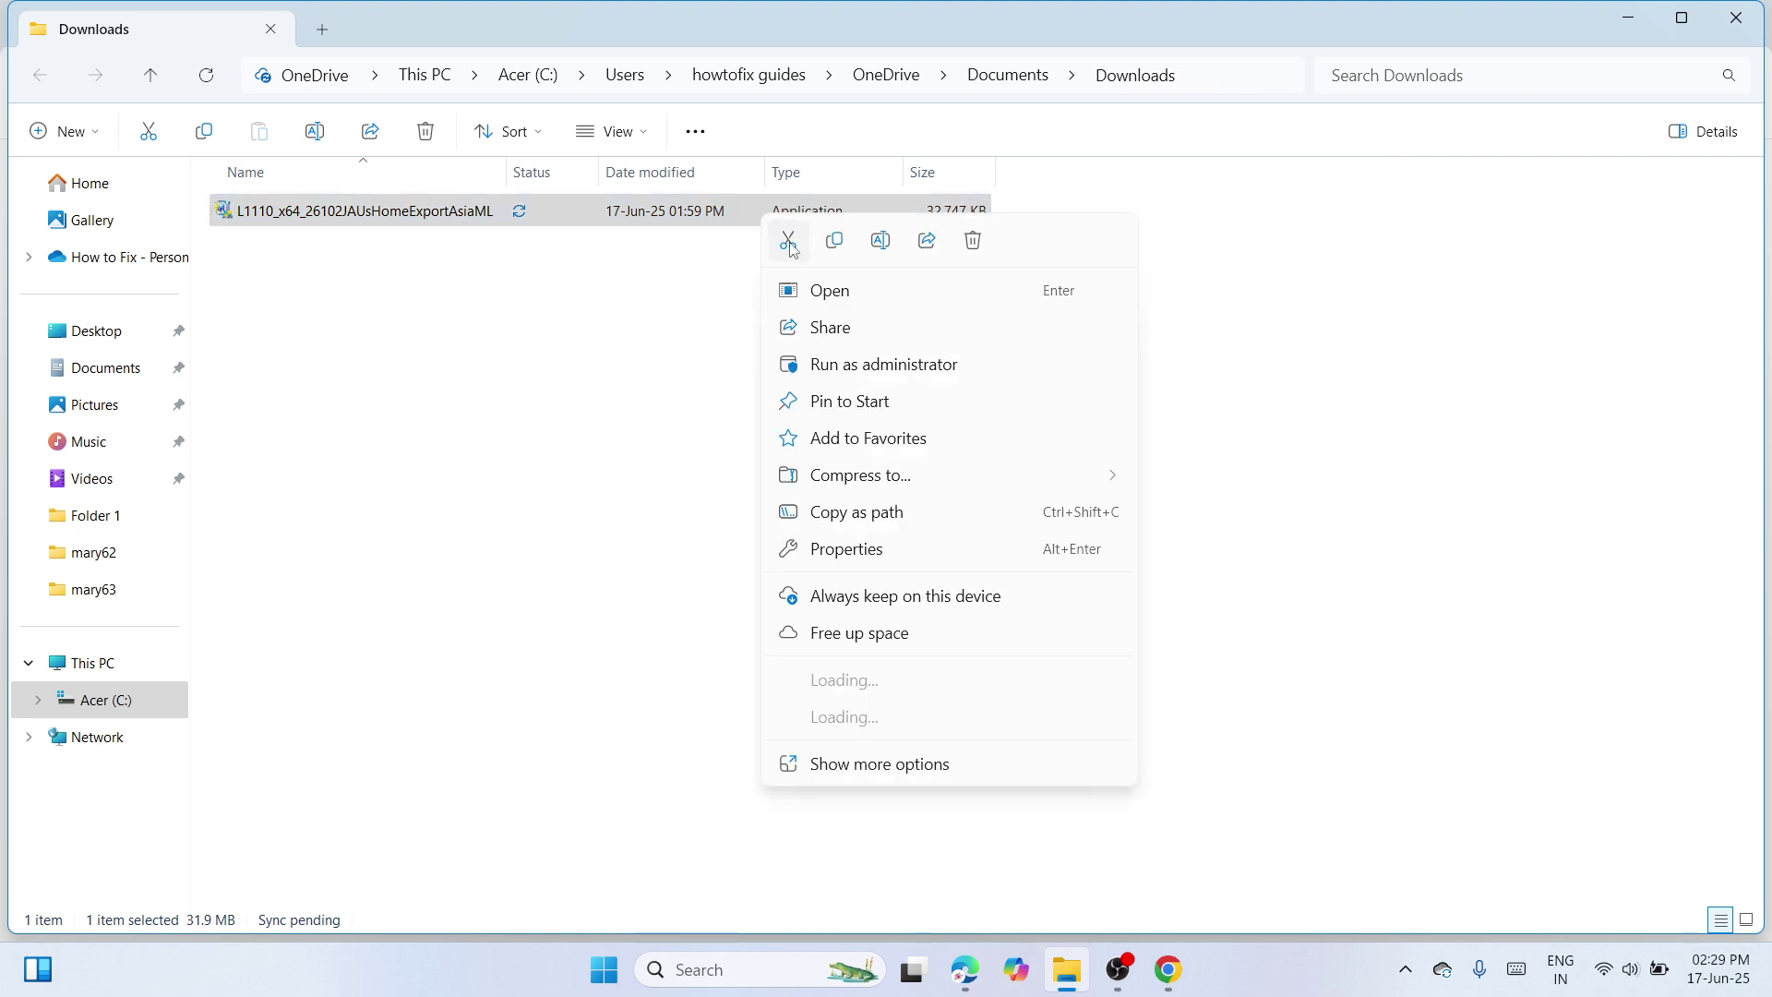
left_click(787, 242)
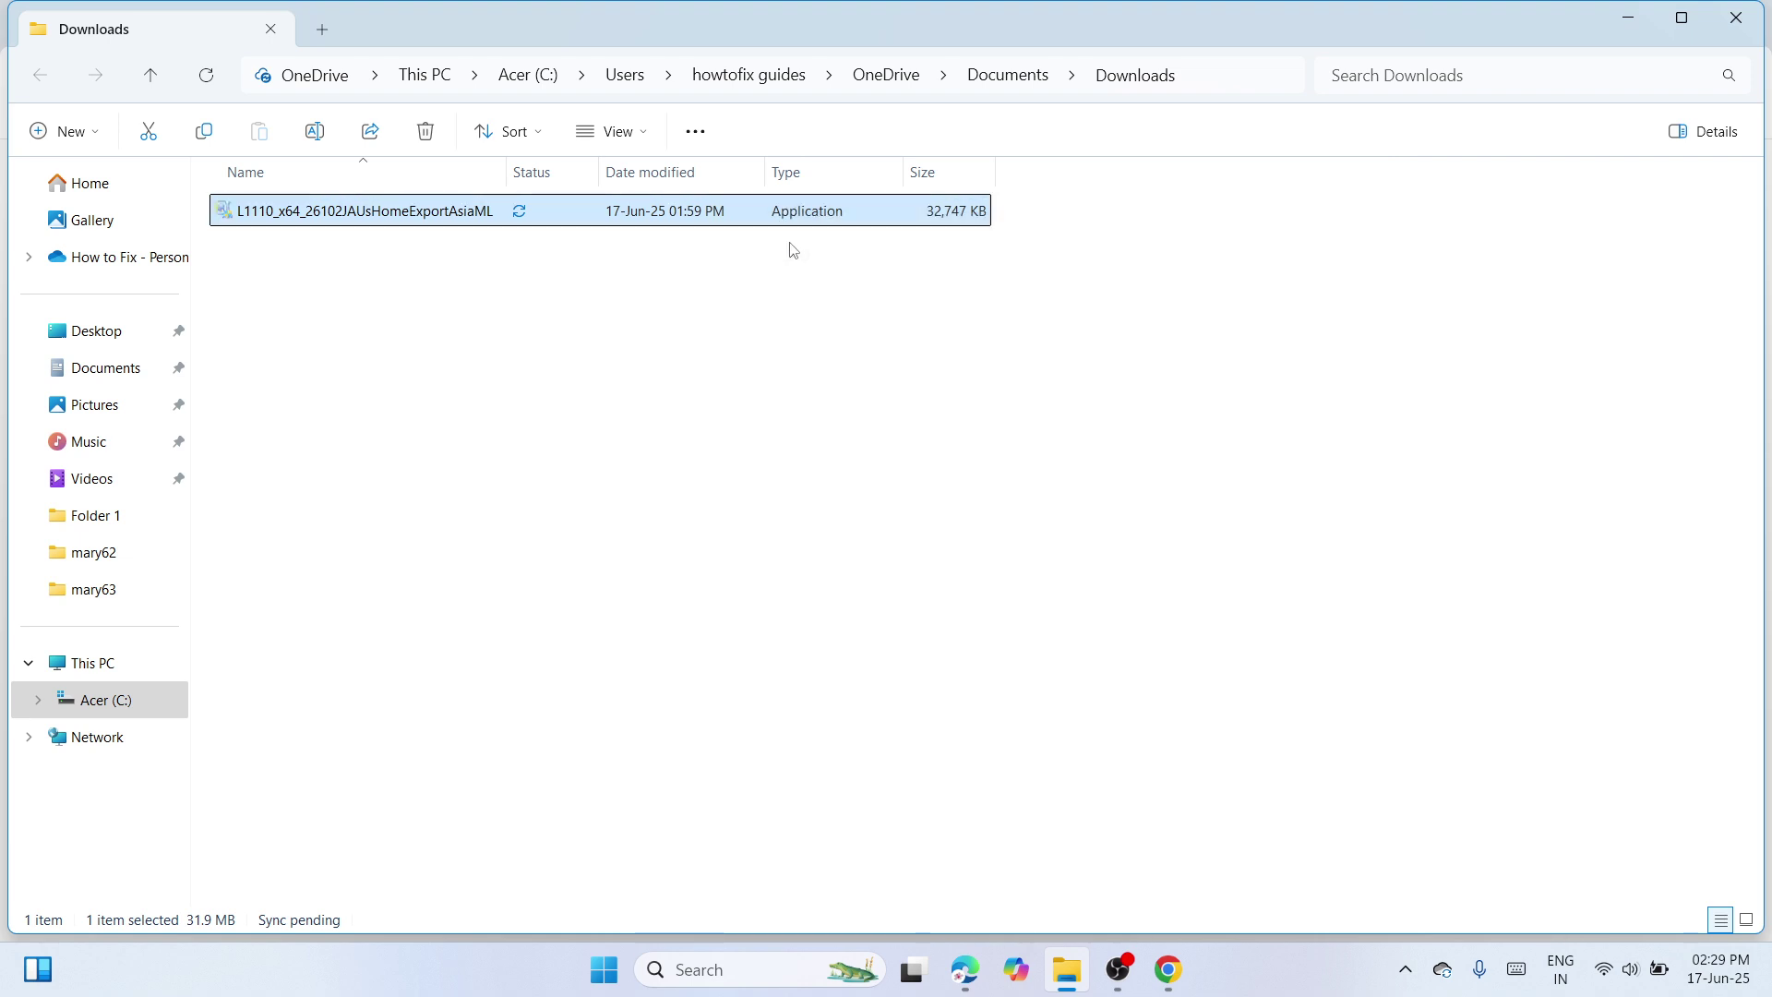
left_click(1757, 26)
left_click(1756, 26)
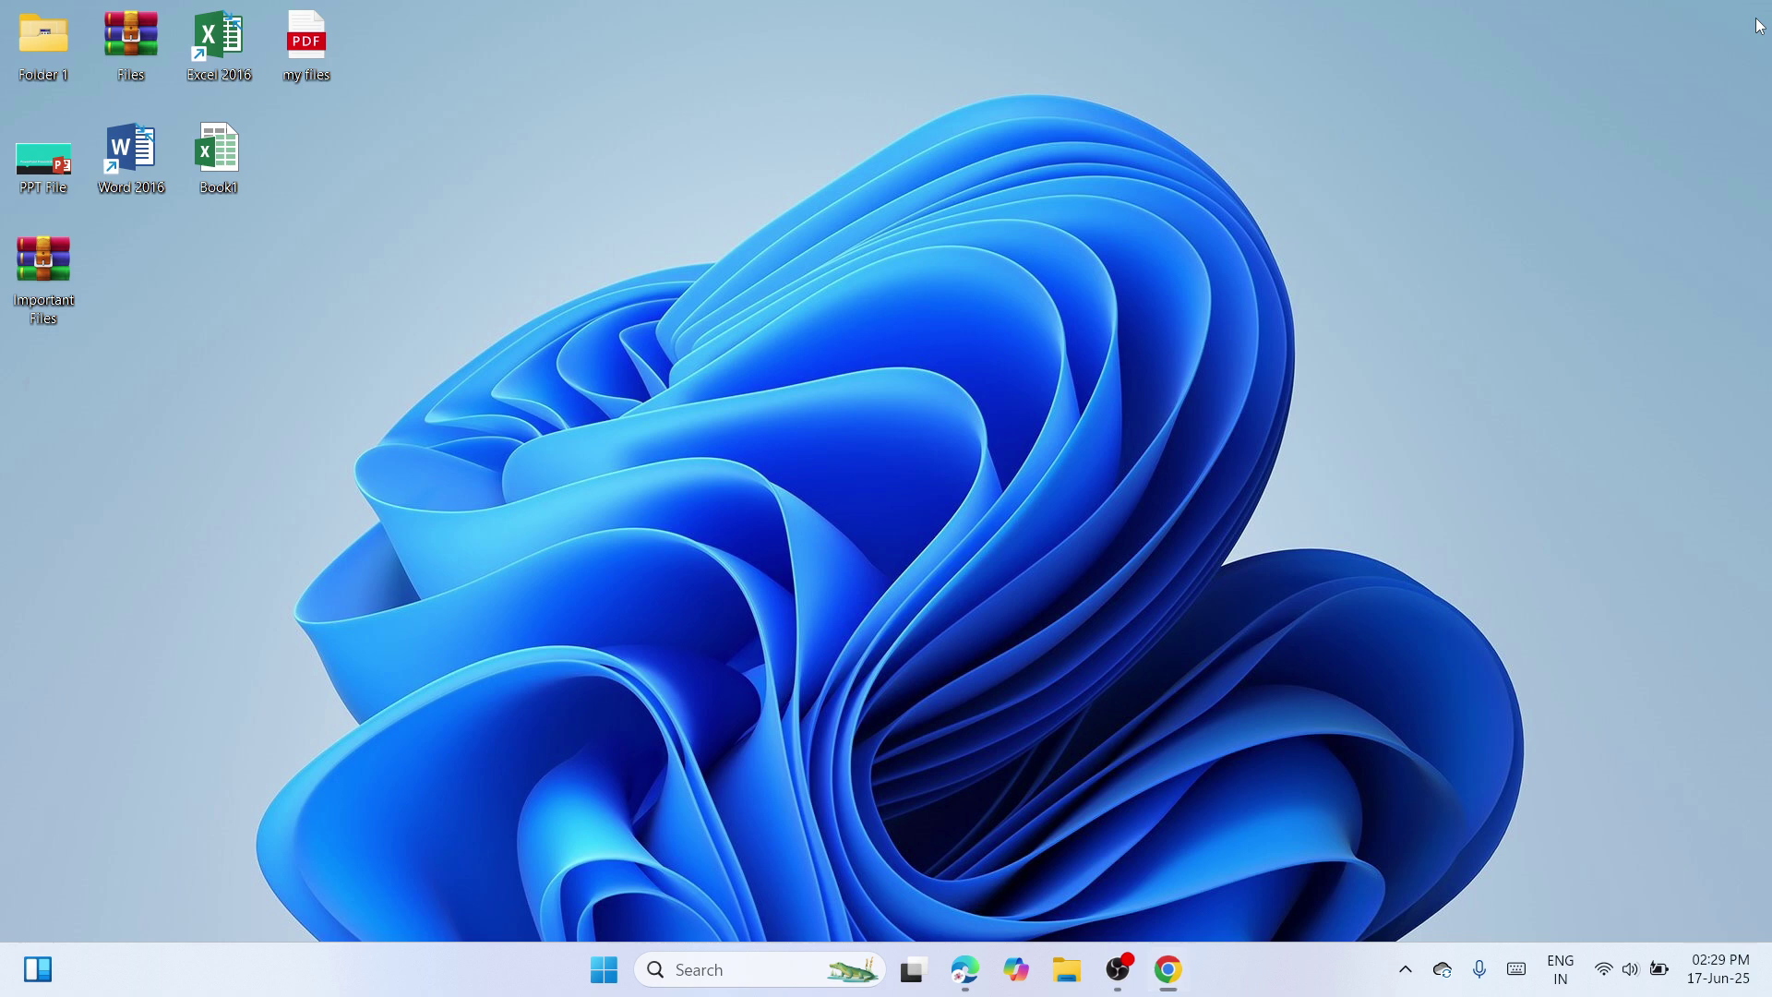
right_click(980, 307)
left_click(1004, 337)
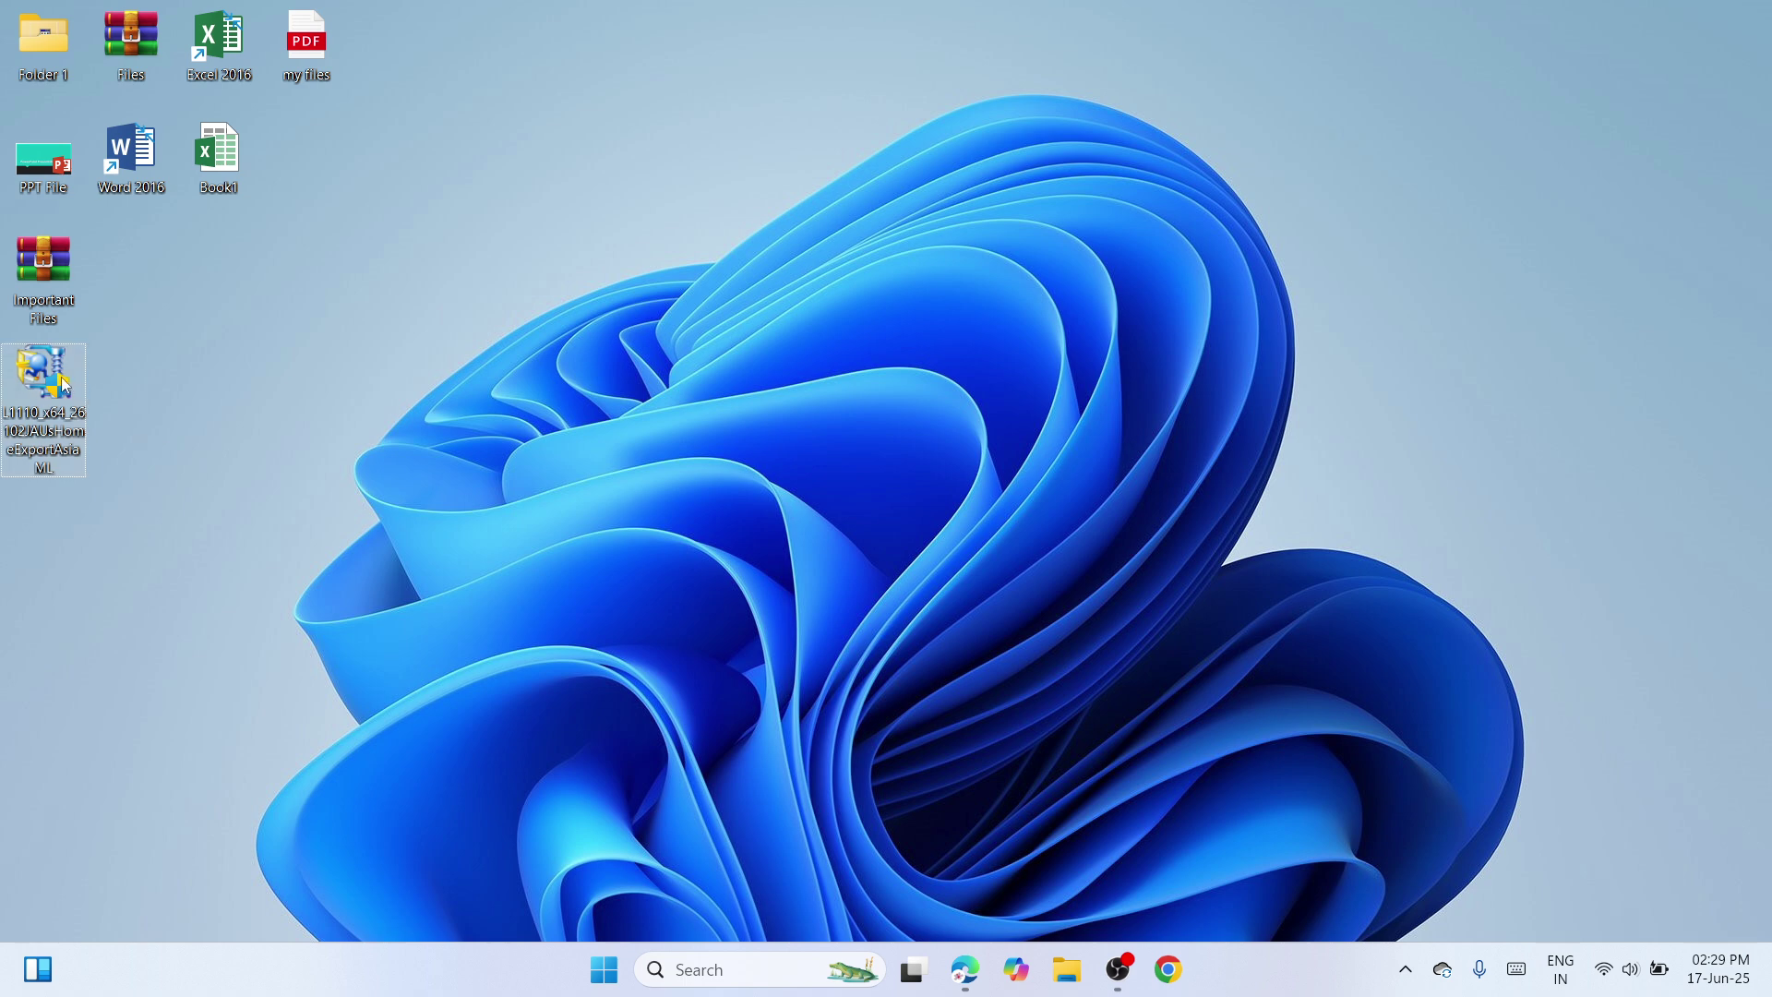
left_click_drag(65, 386, 720, 230)
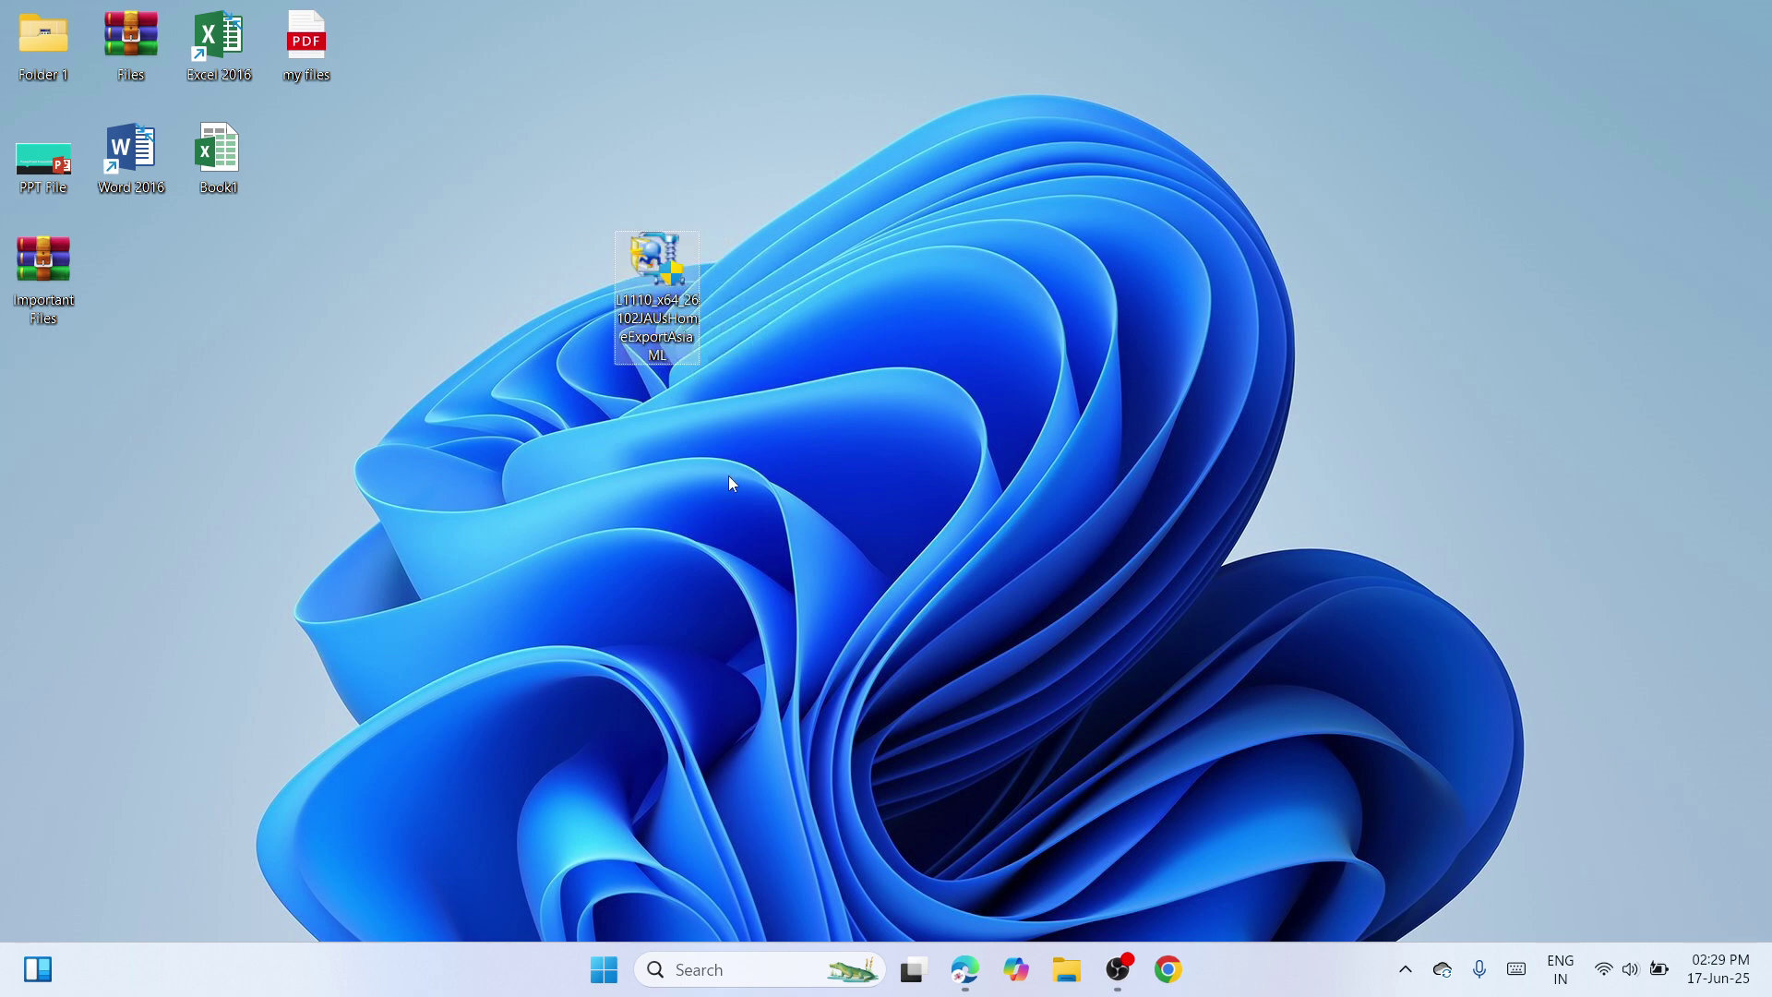
Step: Extract the L1110 driver file on the desktop with WinRAR and place the extracted folder beside it
right_click(657, 269)
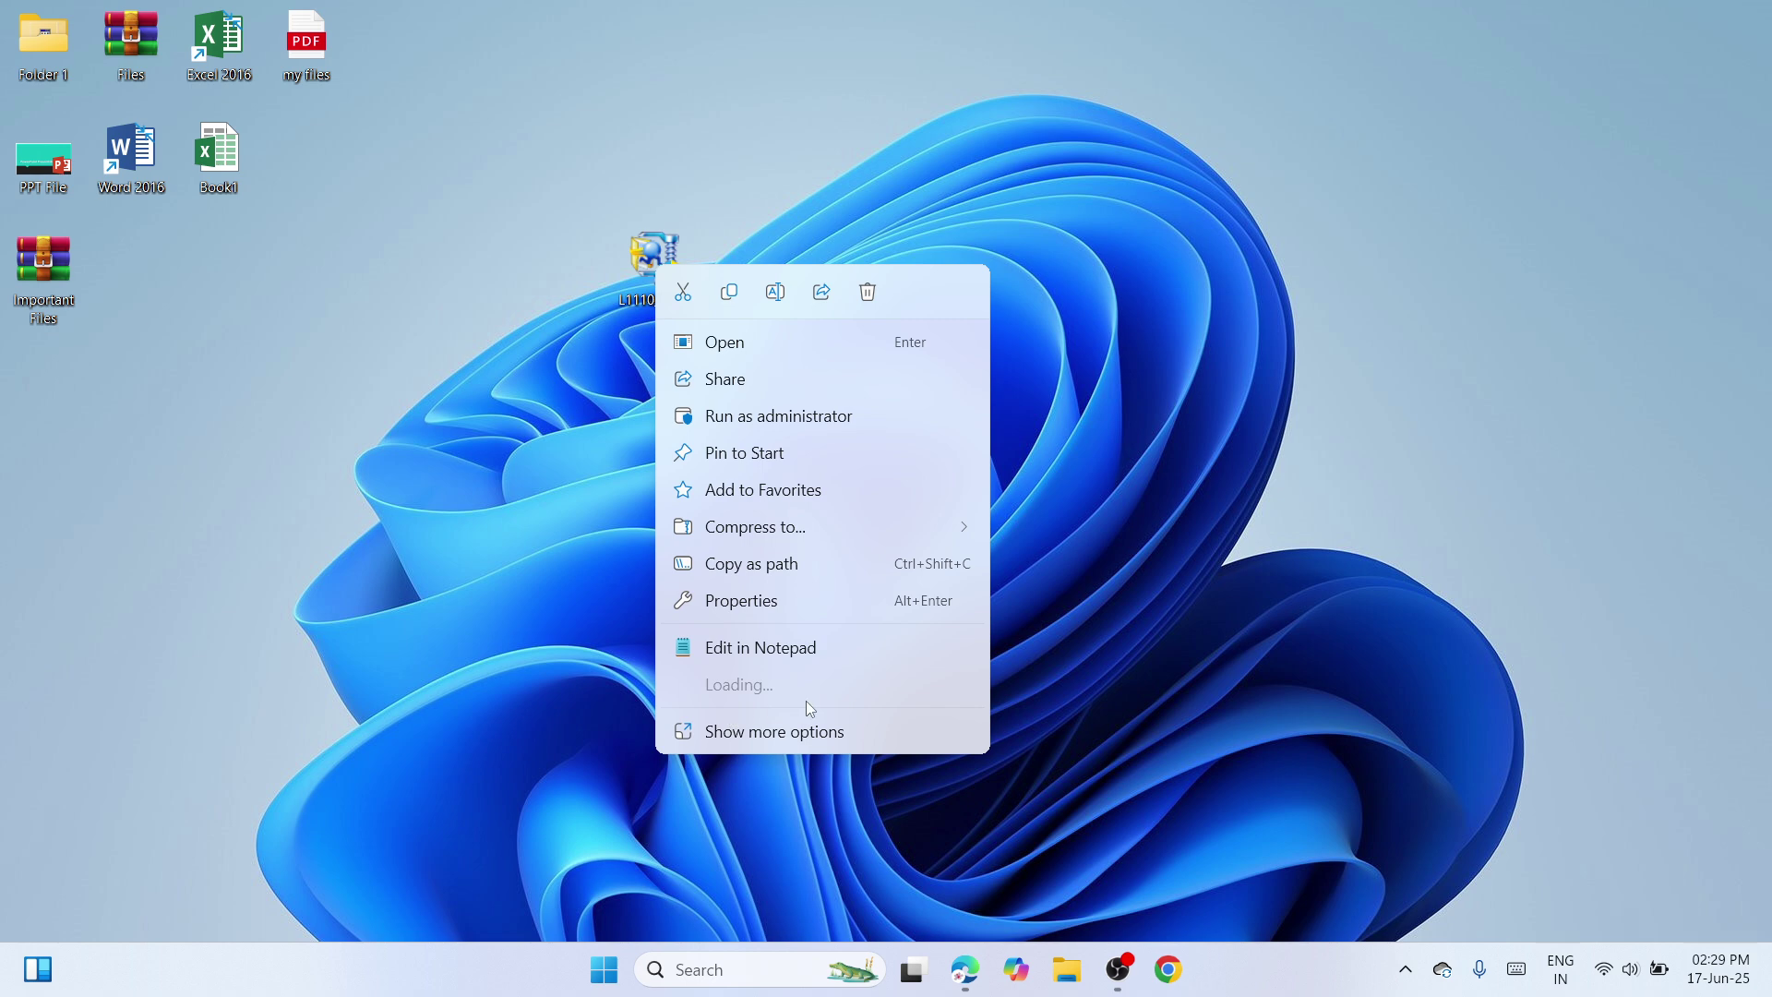
mouse_move(836, 689)
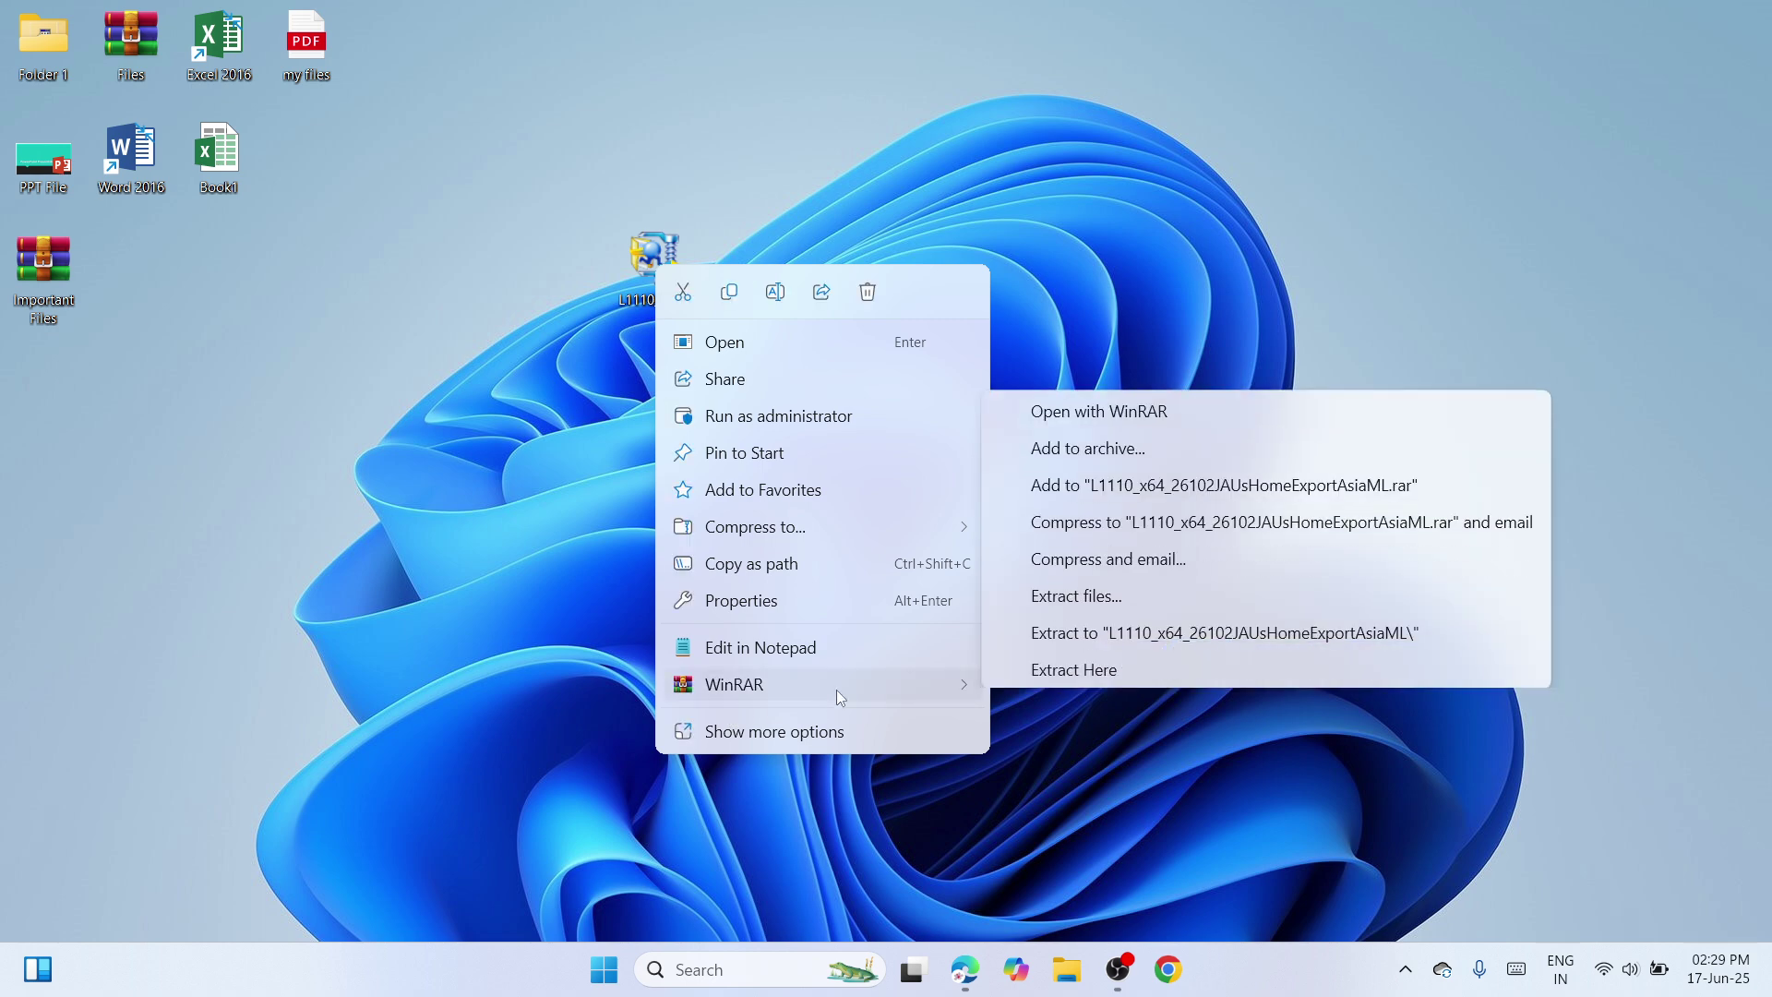
left_click(1136, 608)
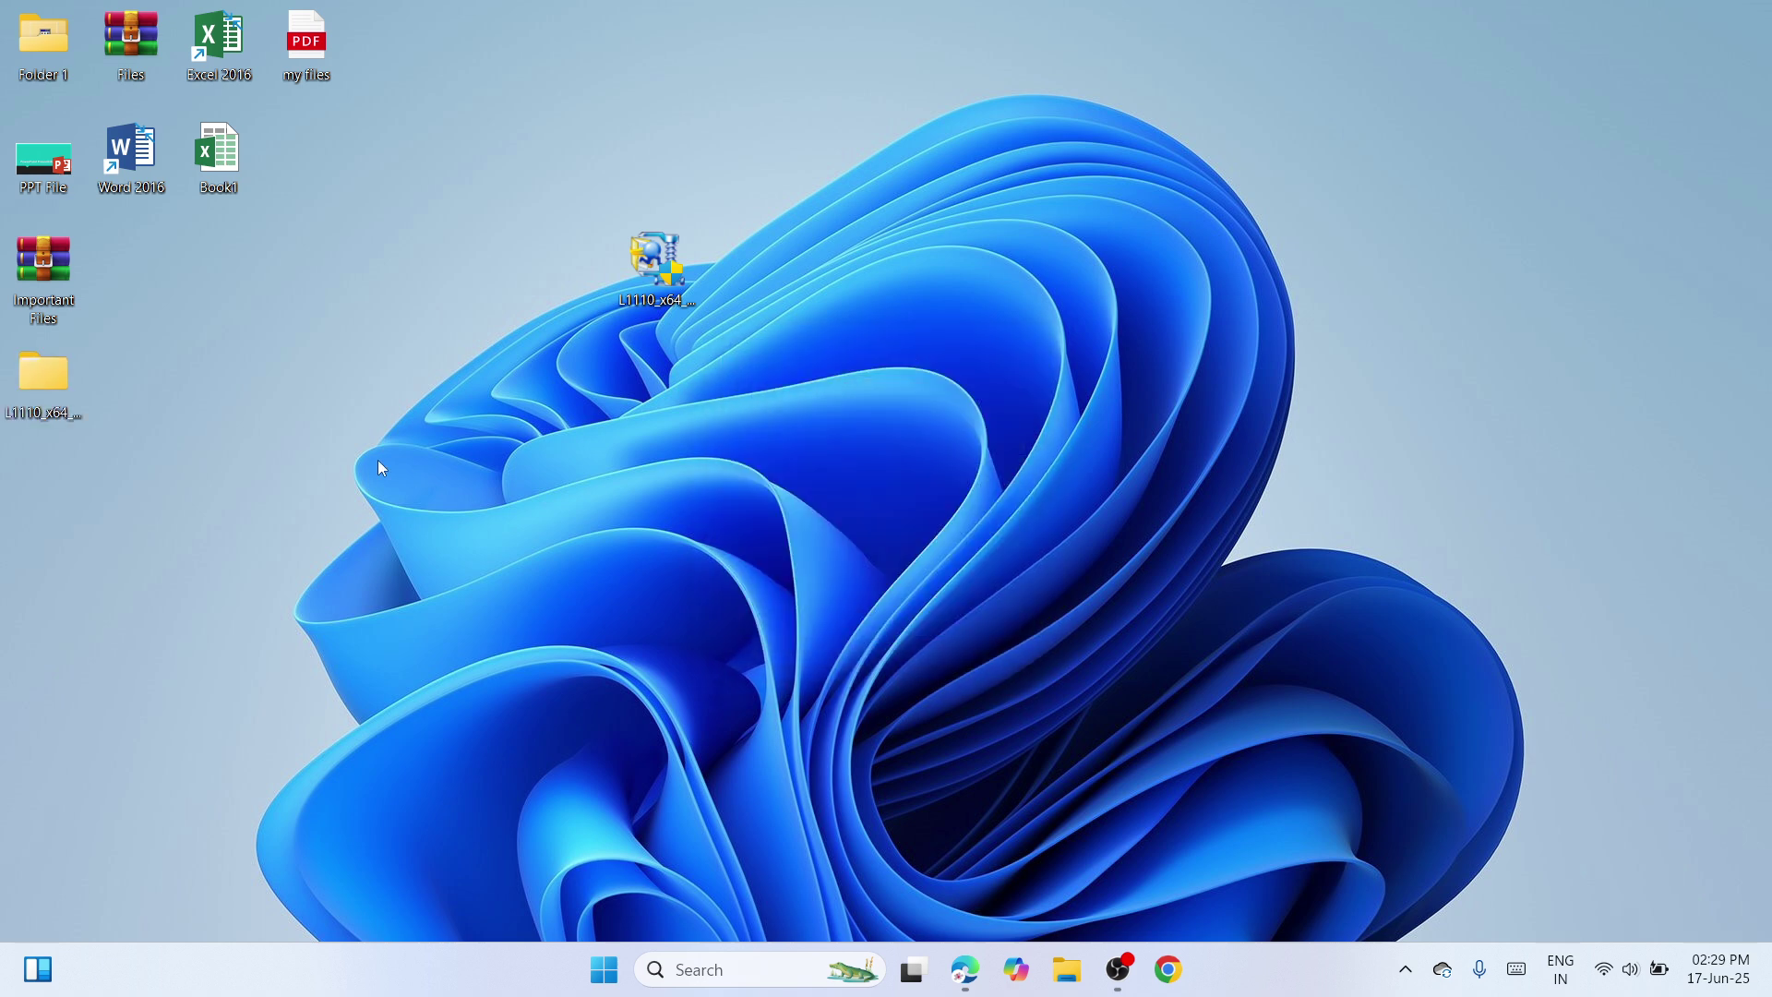
left_click_drag(58, 379, 550, 262)
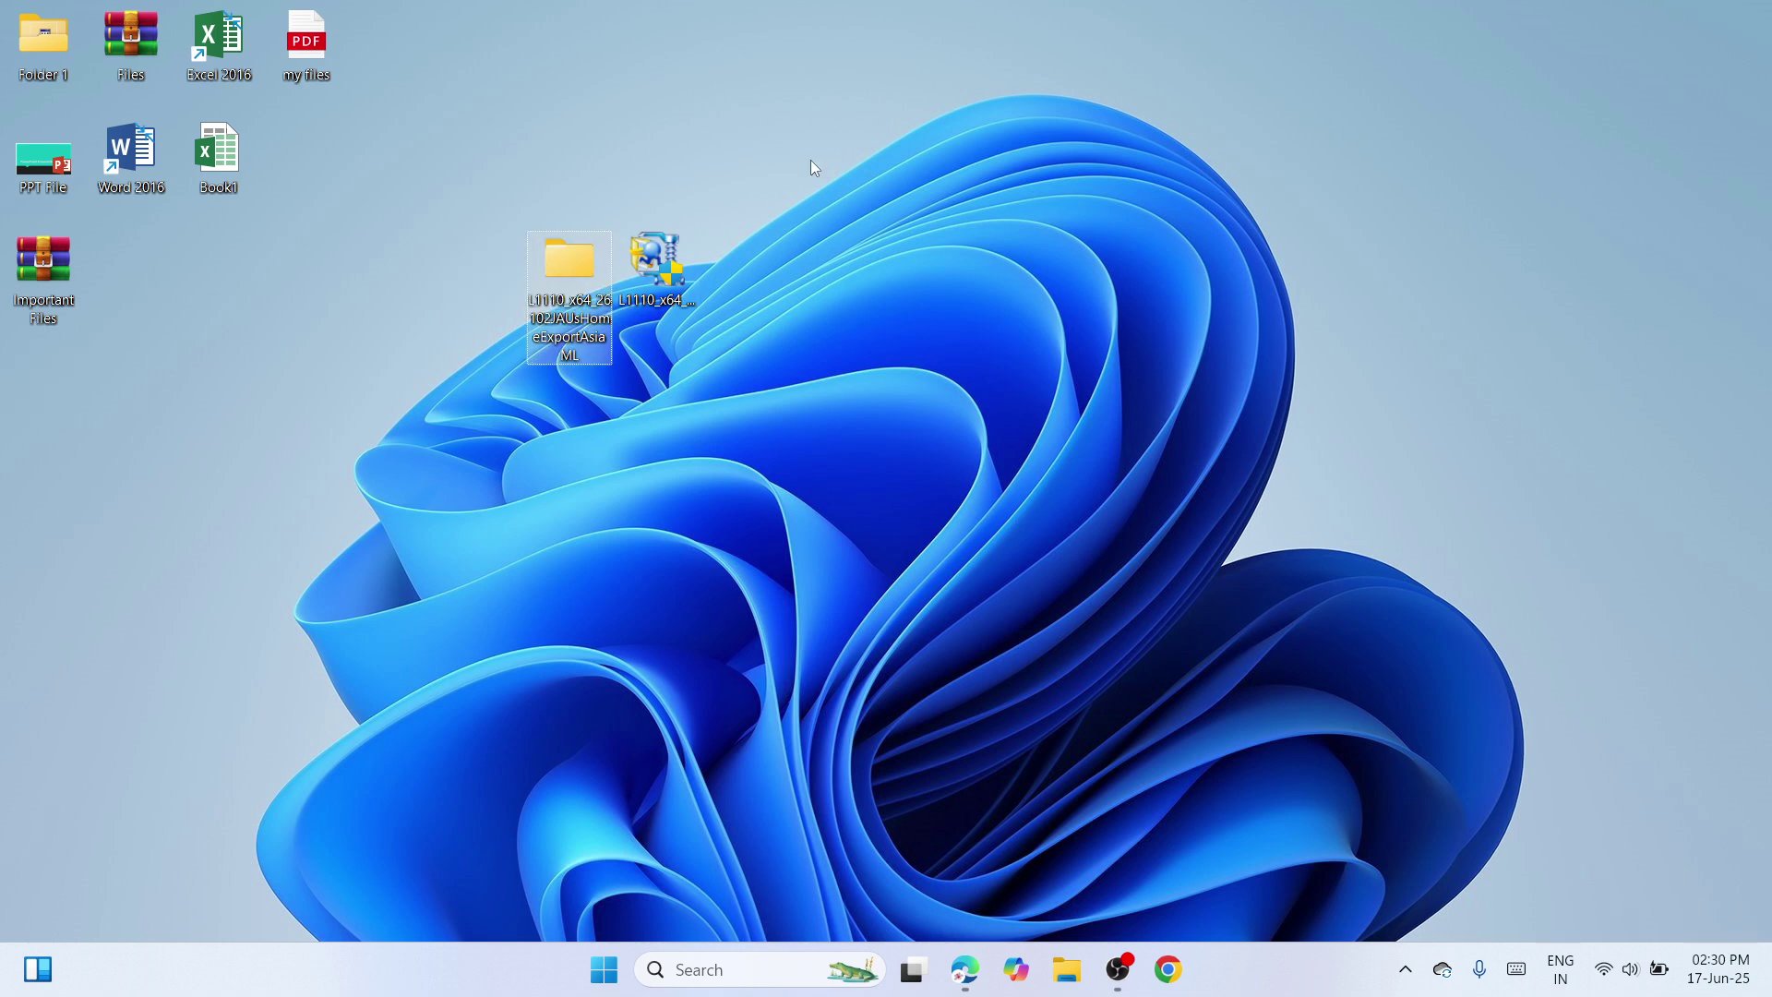
left_click(663, 560)
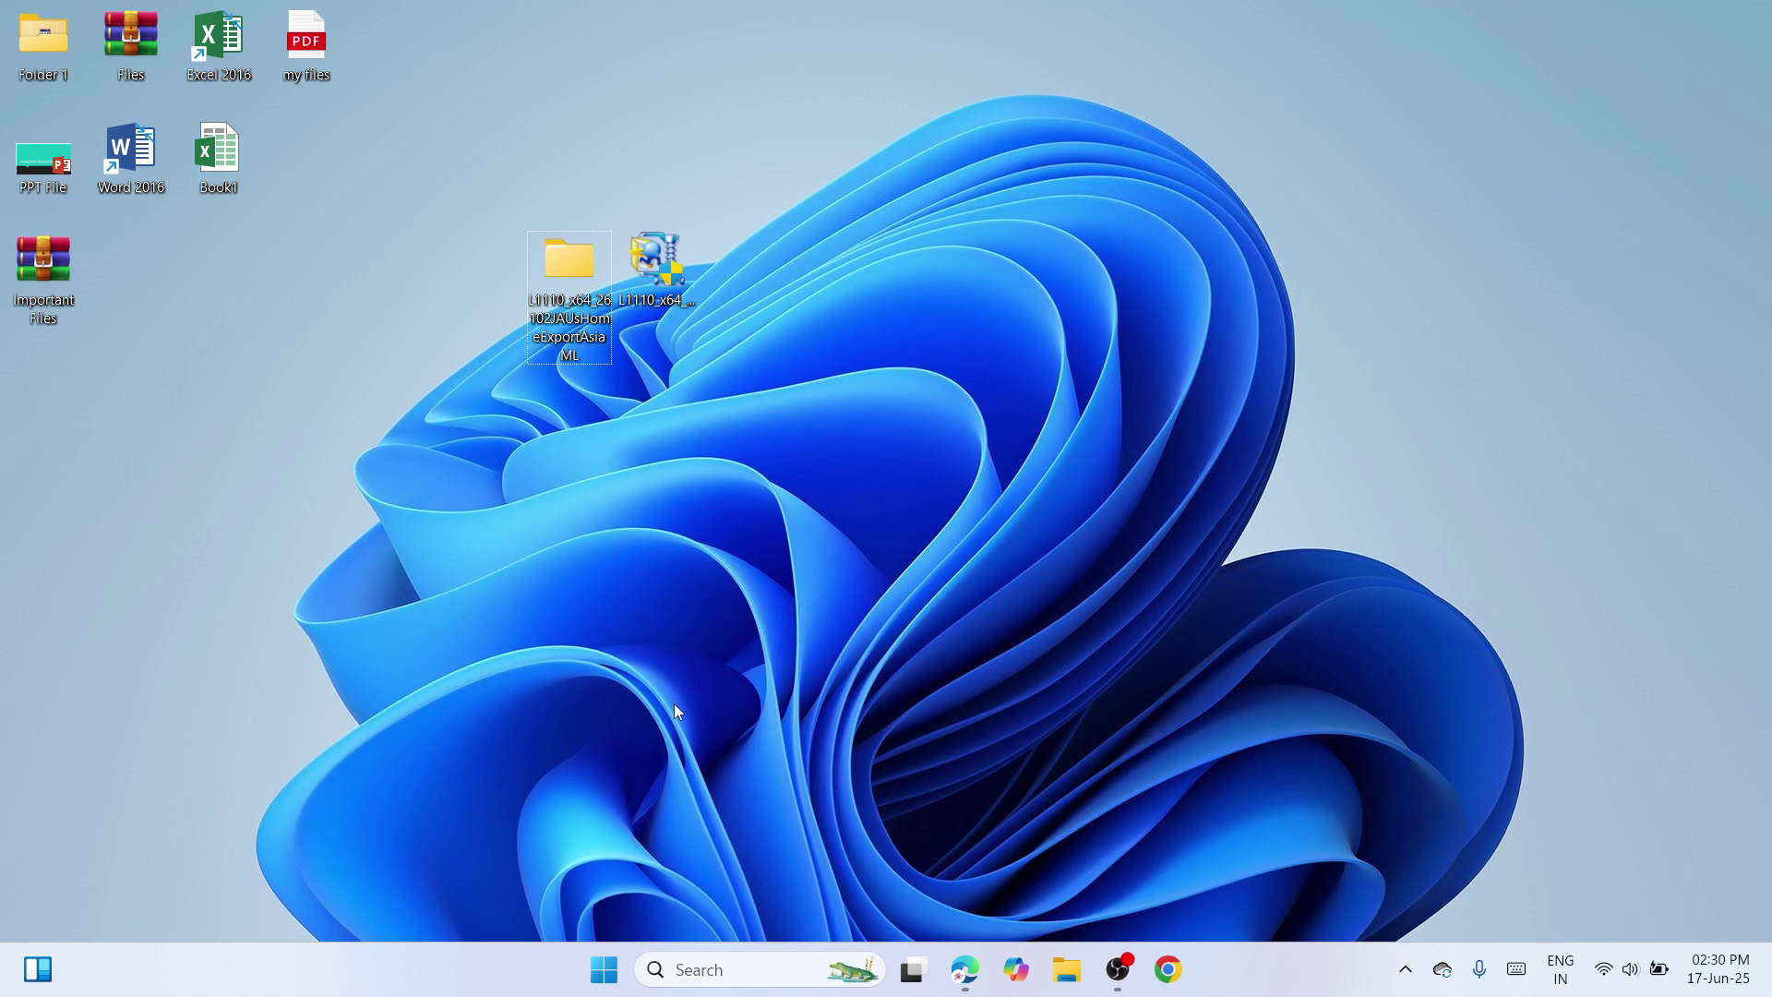
Step: Open the Printers & scanners page under Bluetooth & devices in Windows Settings
right_click(610, 965)
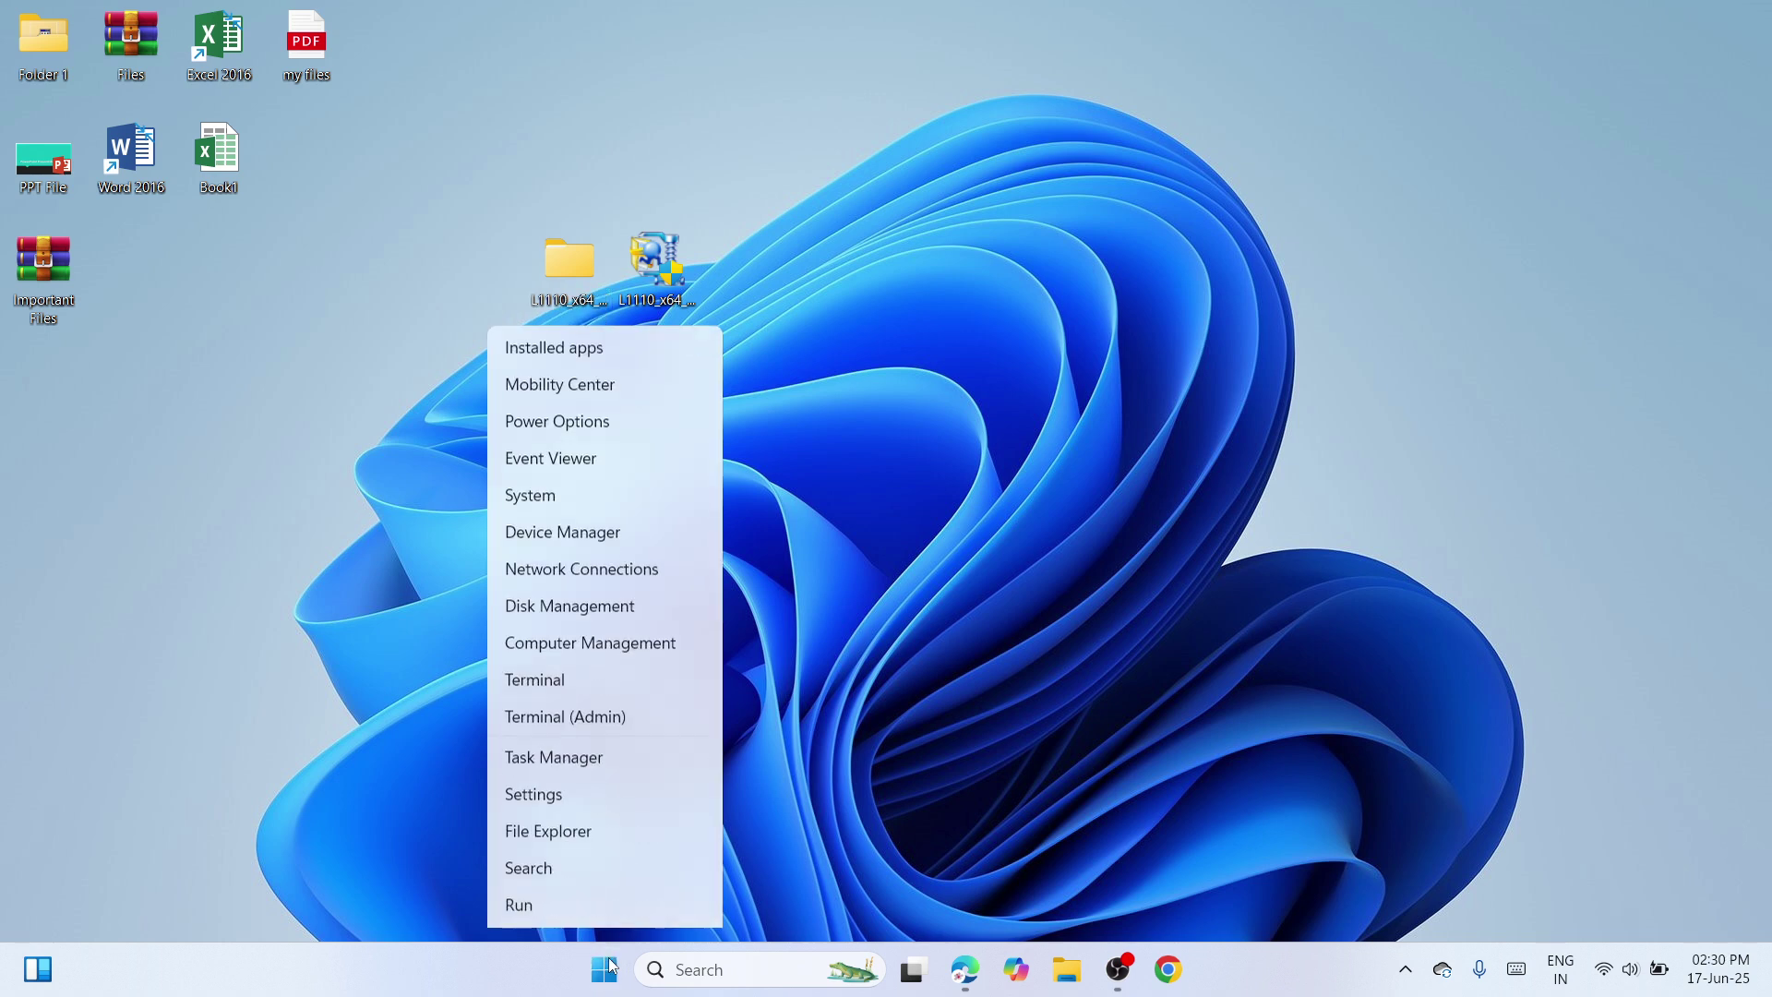
left_click(590, 716)
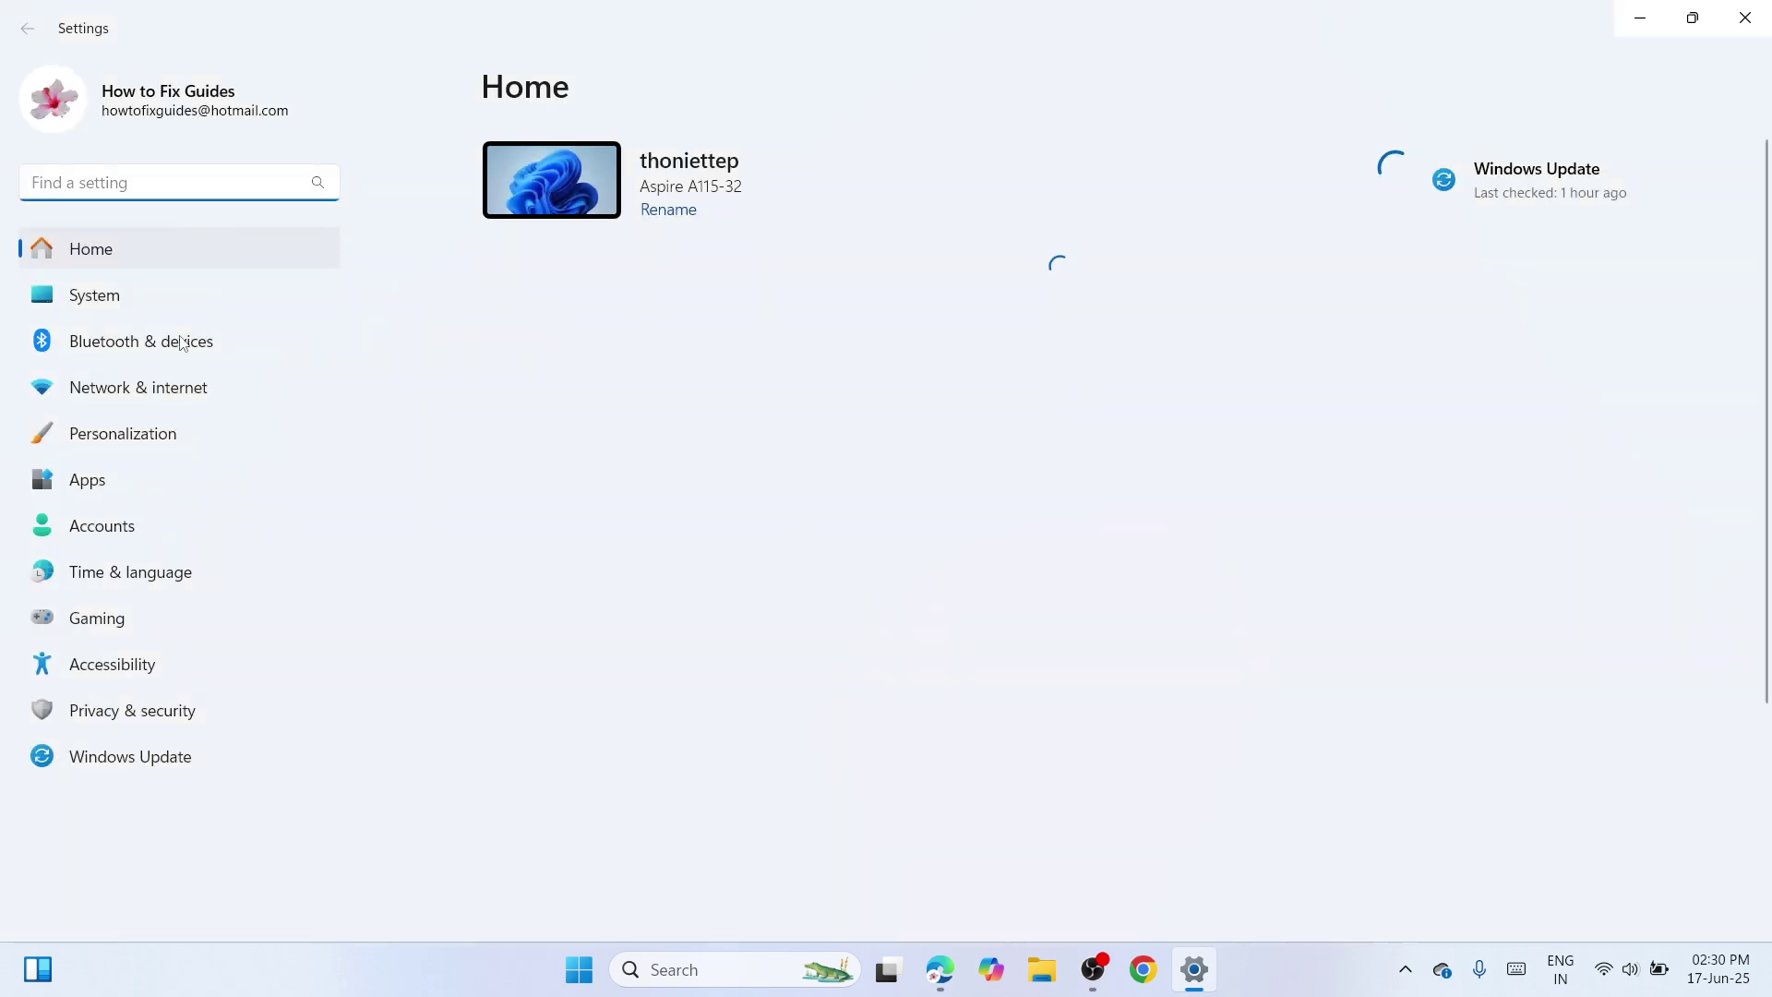
left_click(110, 348)
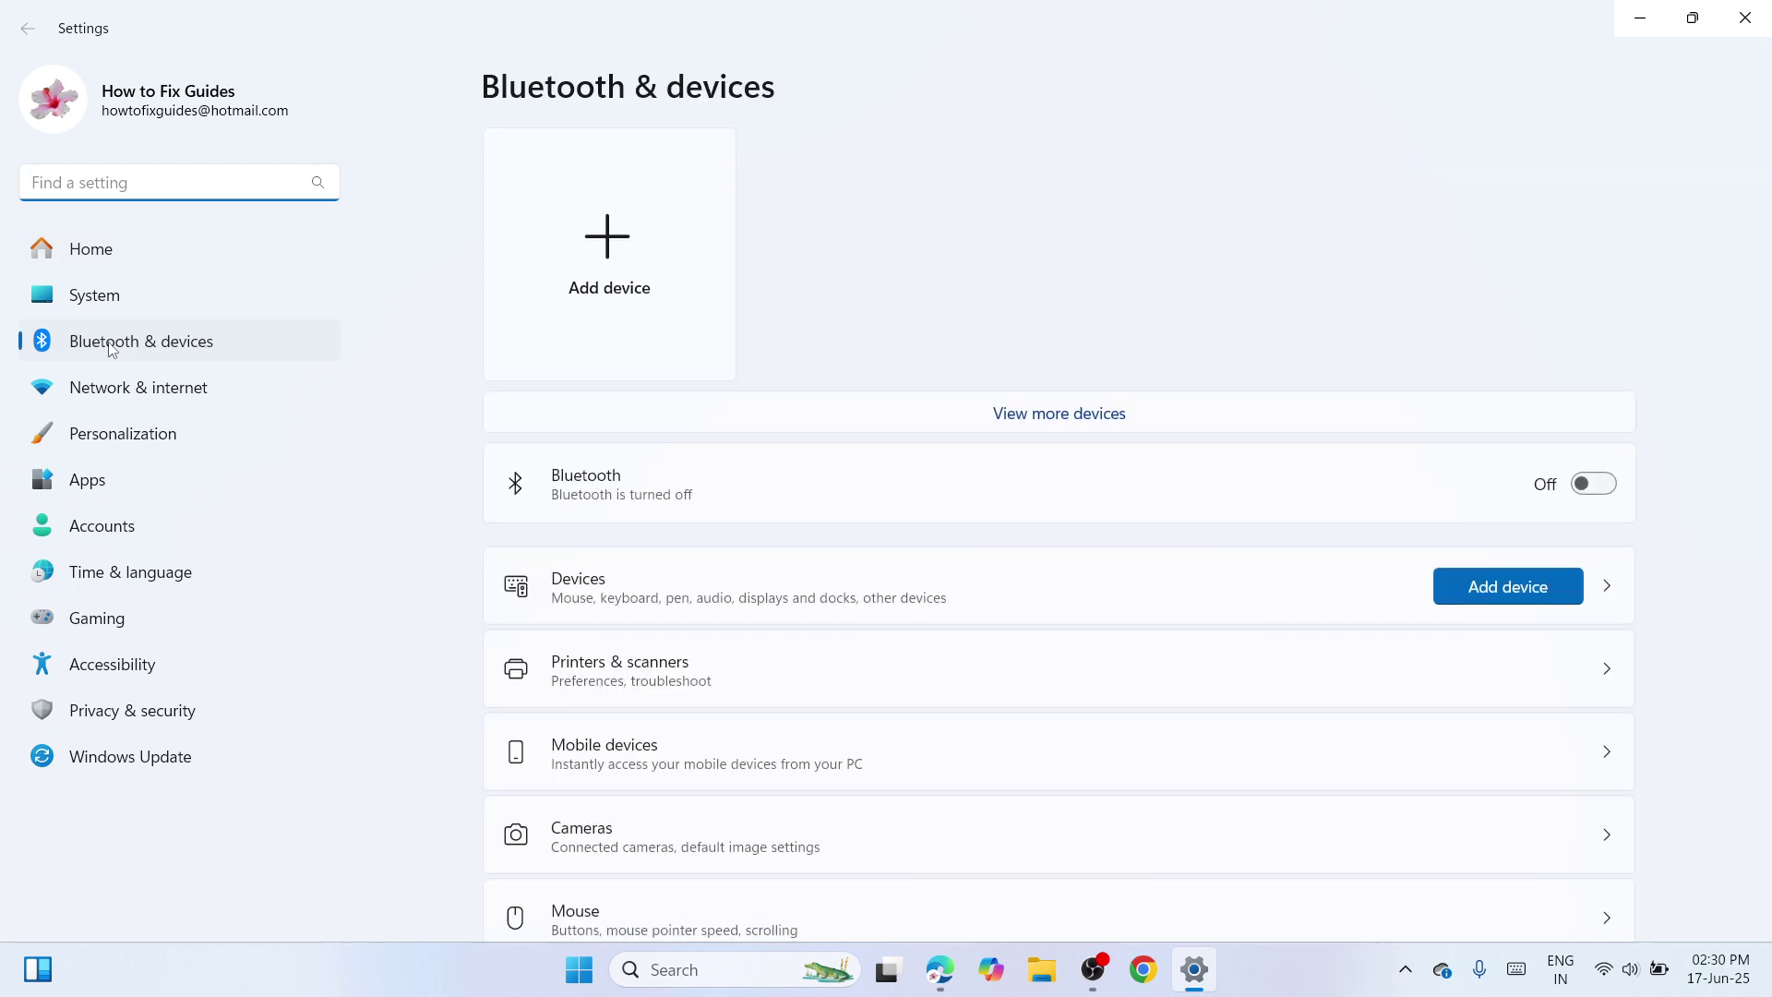
scroll(1480, 379, "down", 3)
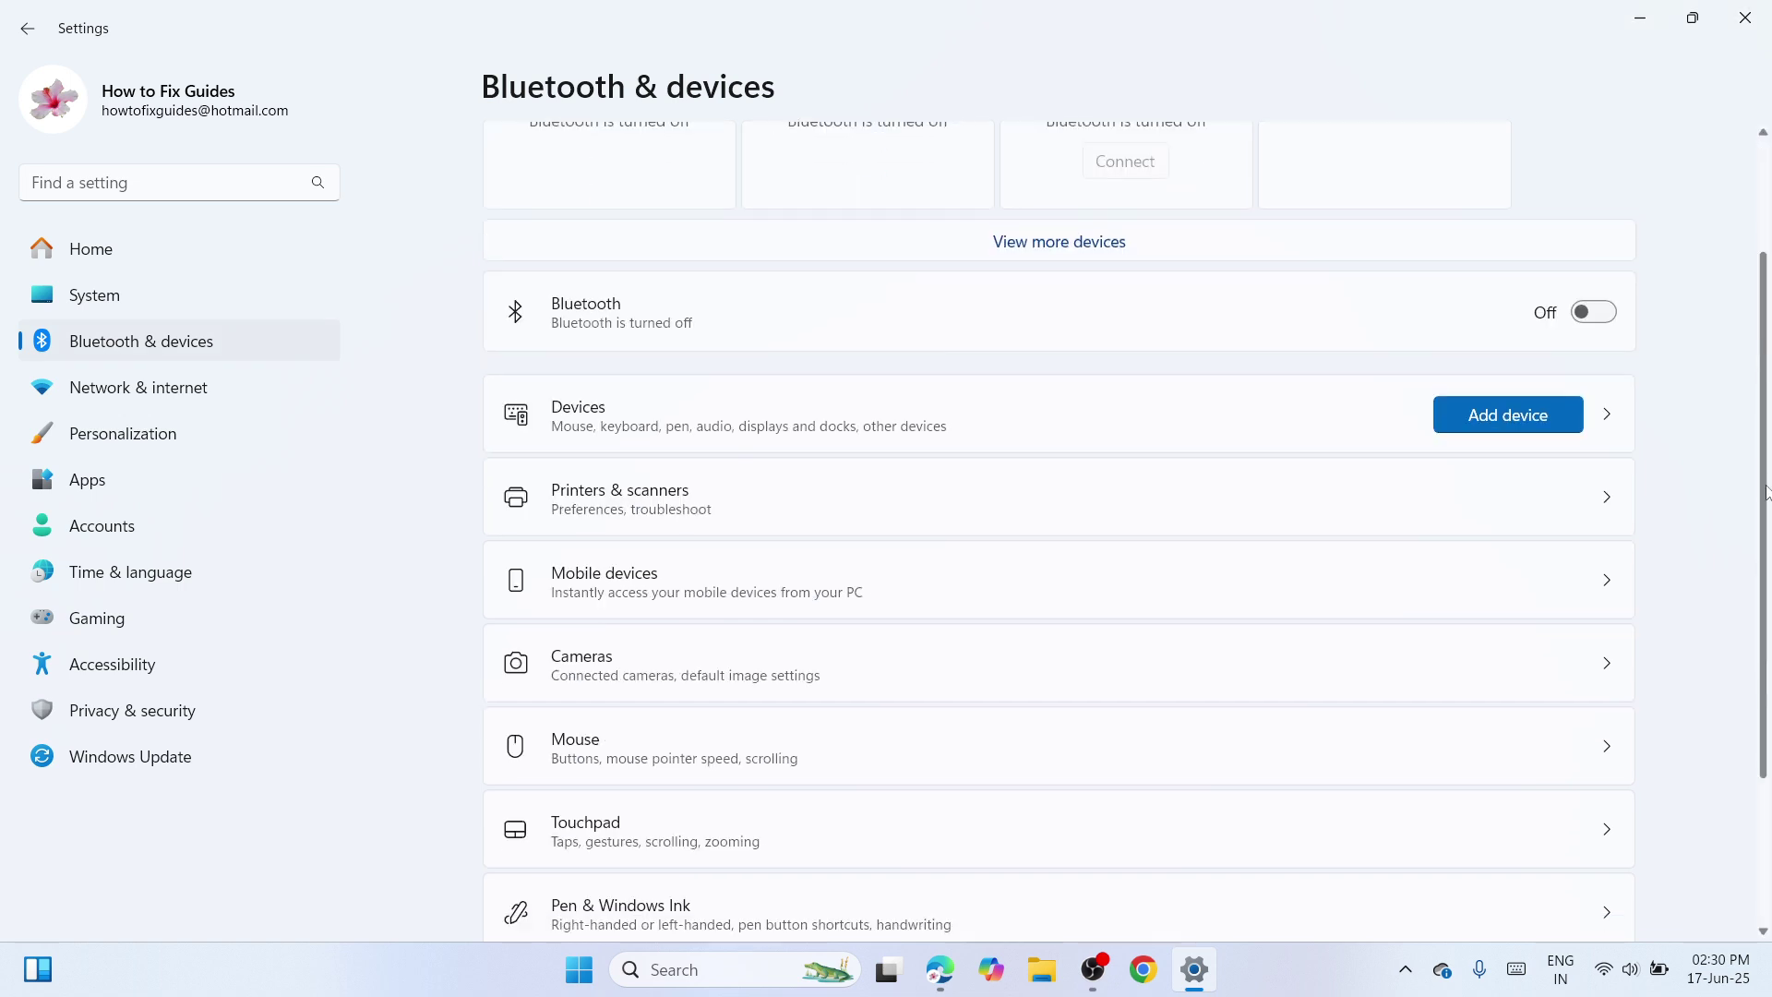
left_click(1470, 420)
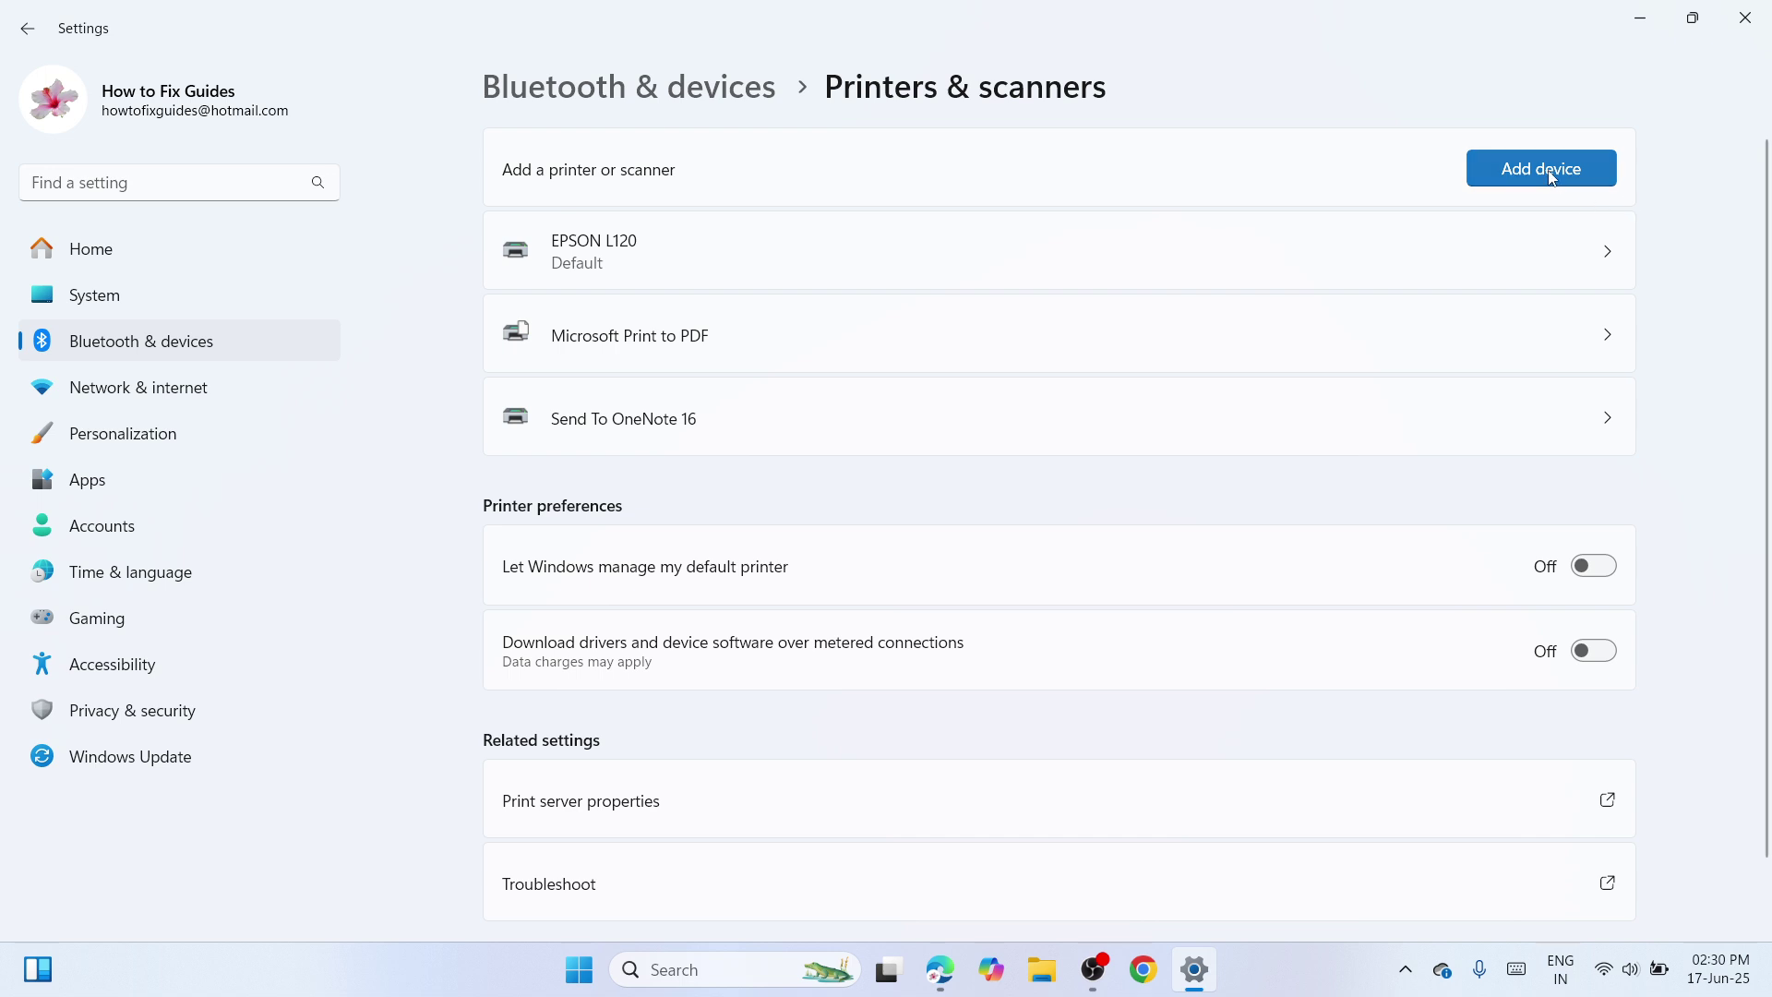
Step: Start adding a printer manually as a local printer or network printer with manual settings
left_click(1552, 177)
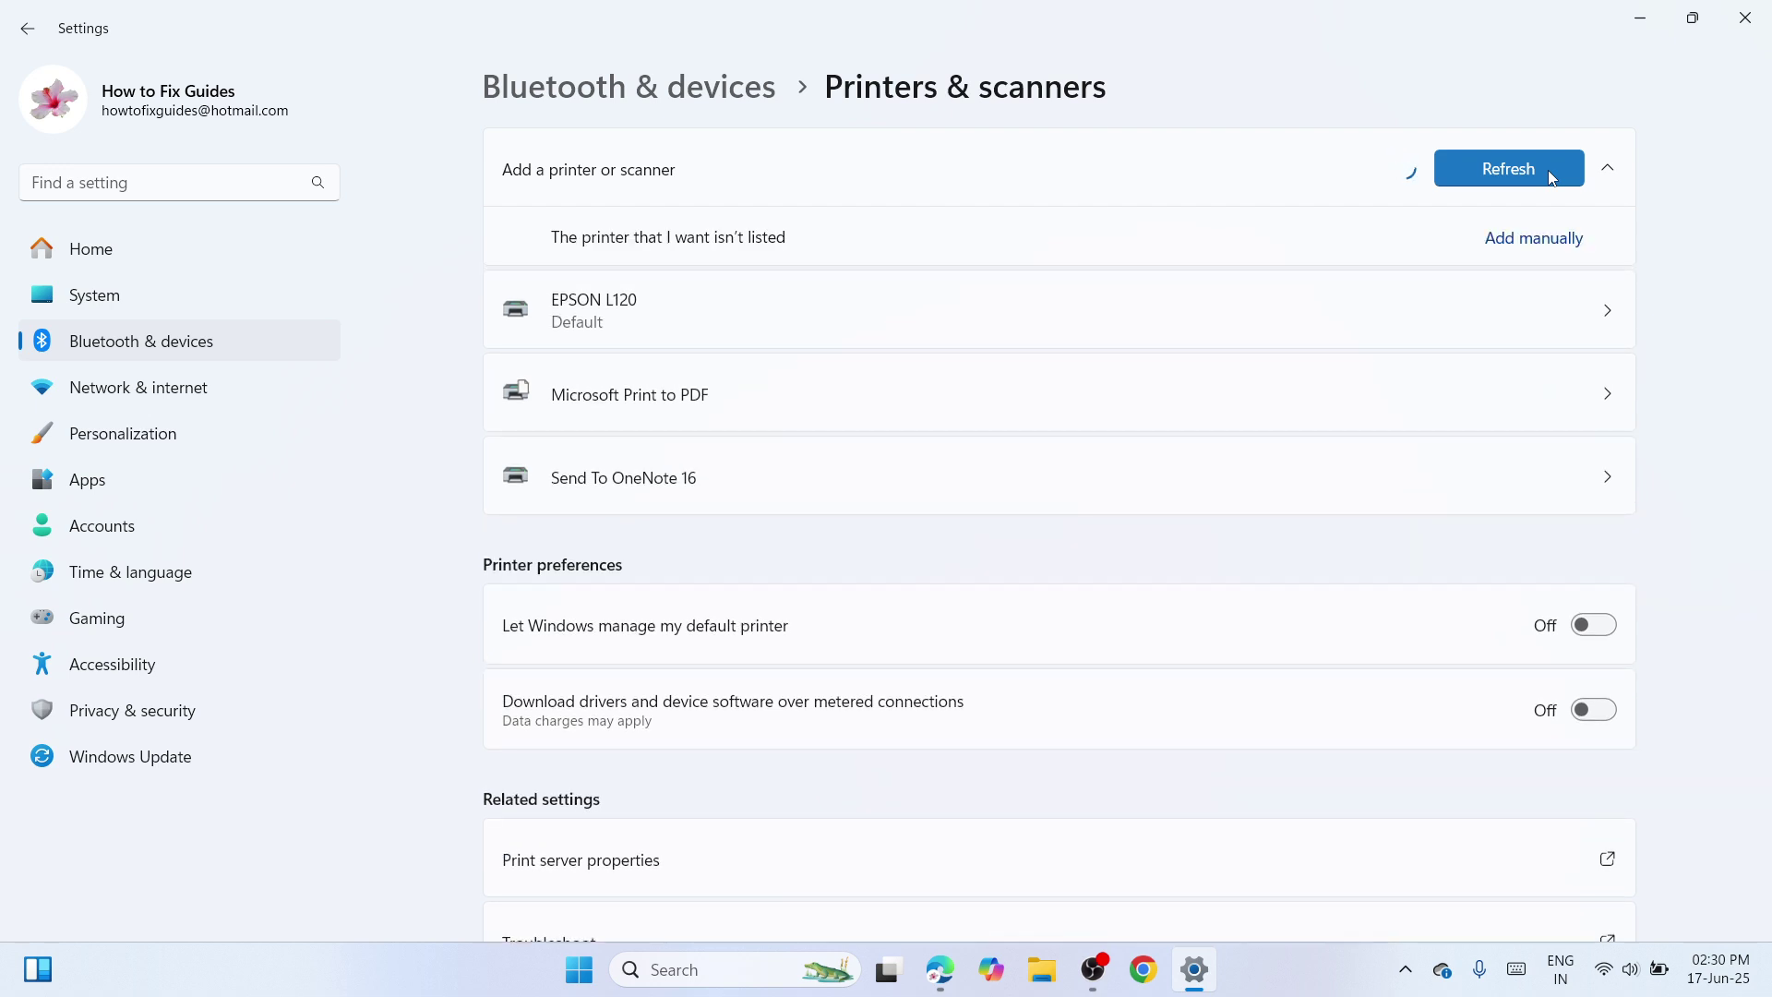
left_click(1541, 245)
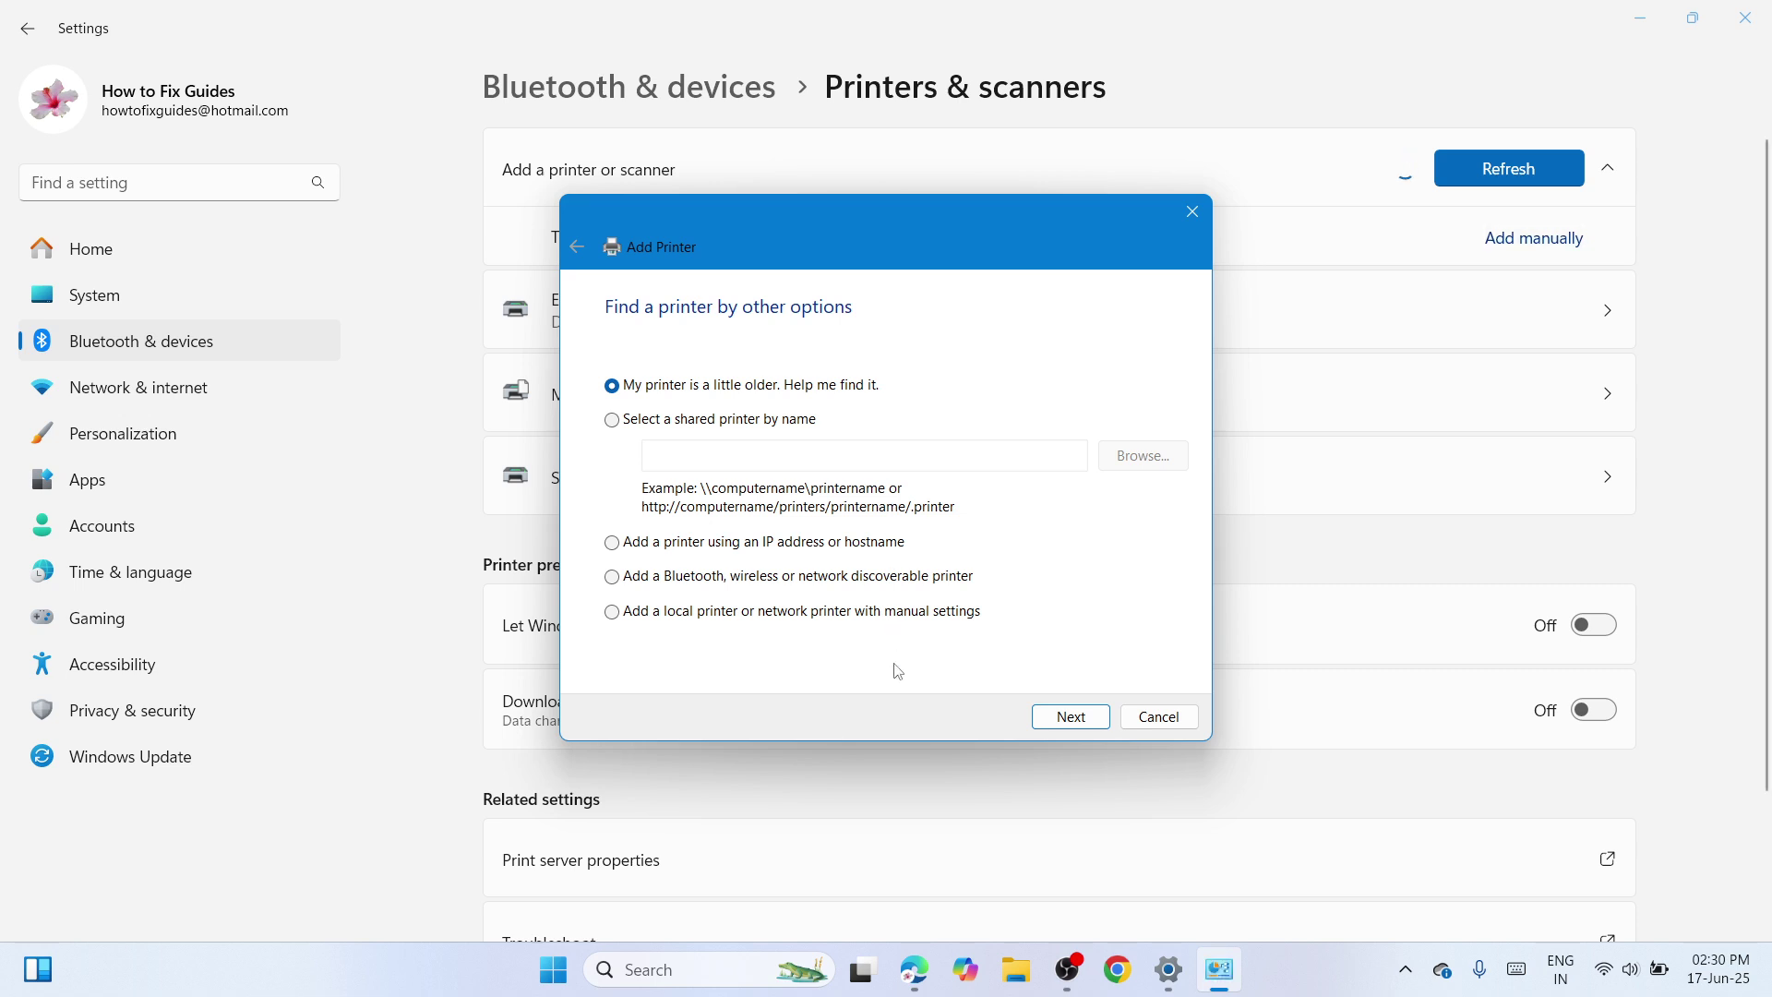
left_click(684, 619)
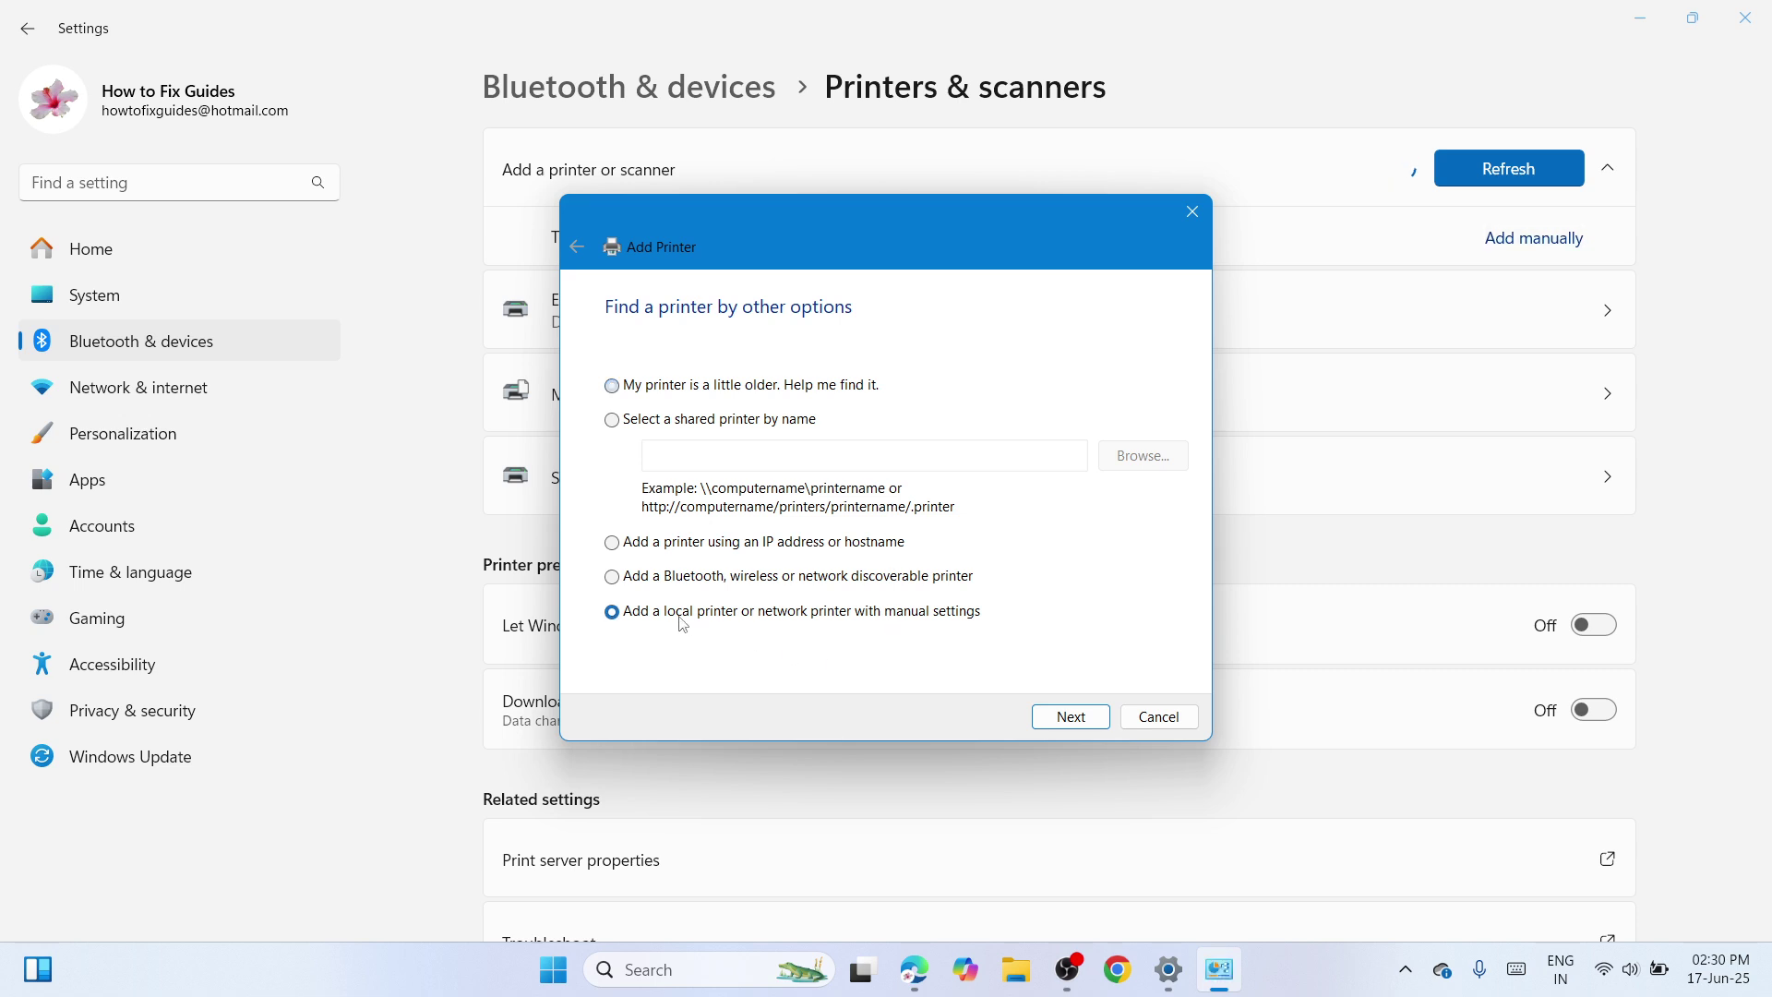
left_click(1070, 718)
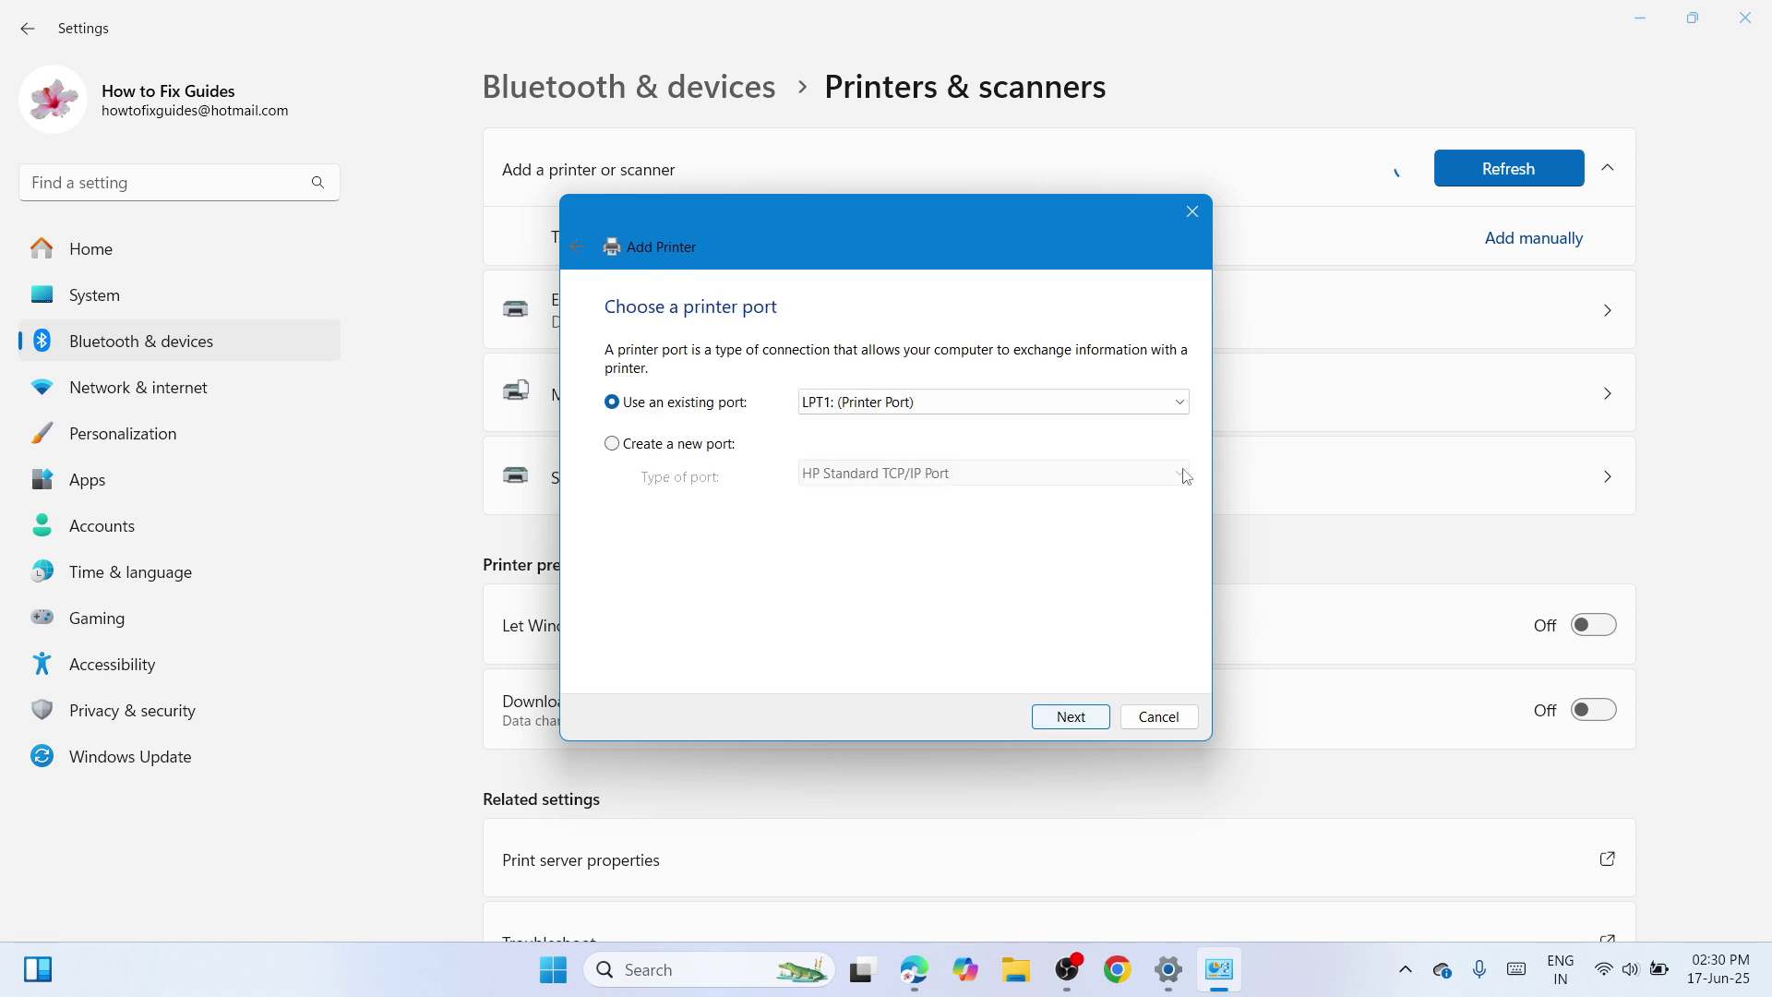
Step: Use the existing port USB001 (Virtual printer port for USB) for the new printer
left_click(1180, 412)
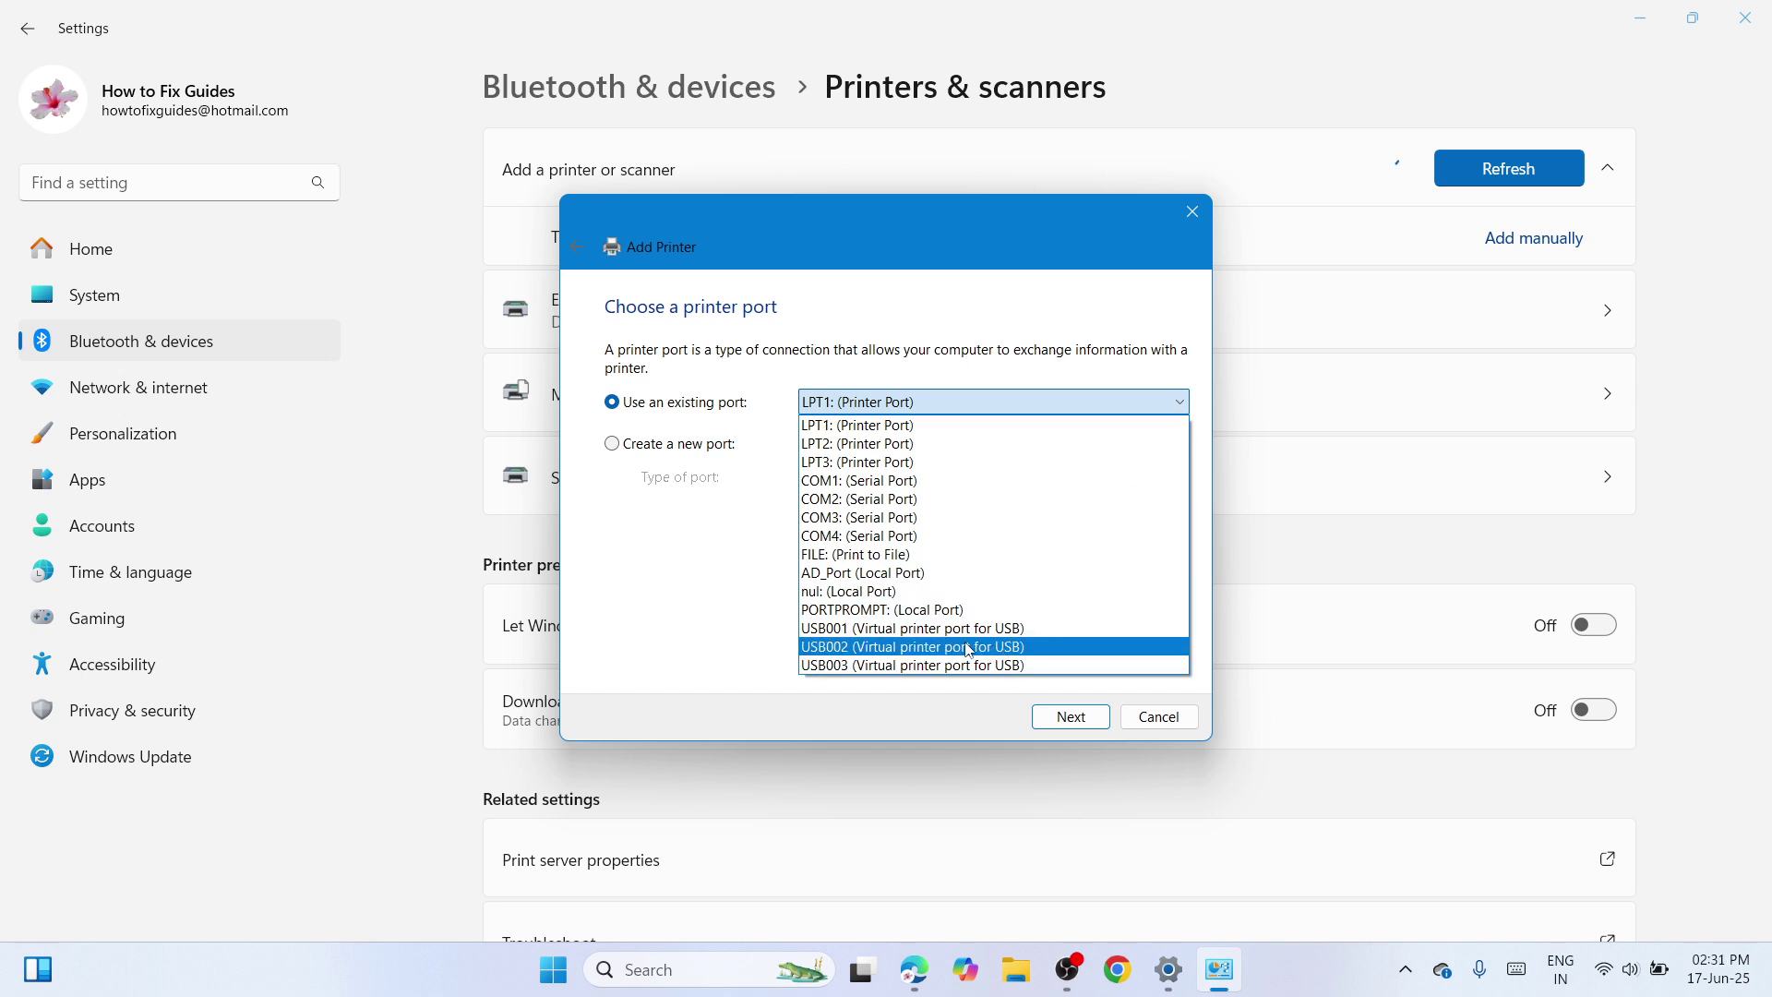
left_click(1050, 628)
left_click(1069, 717)
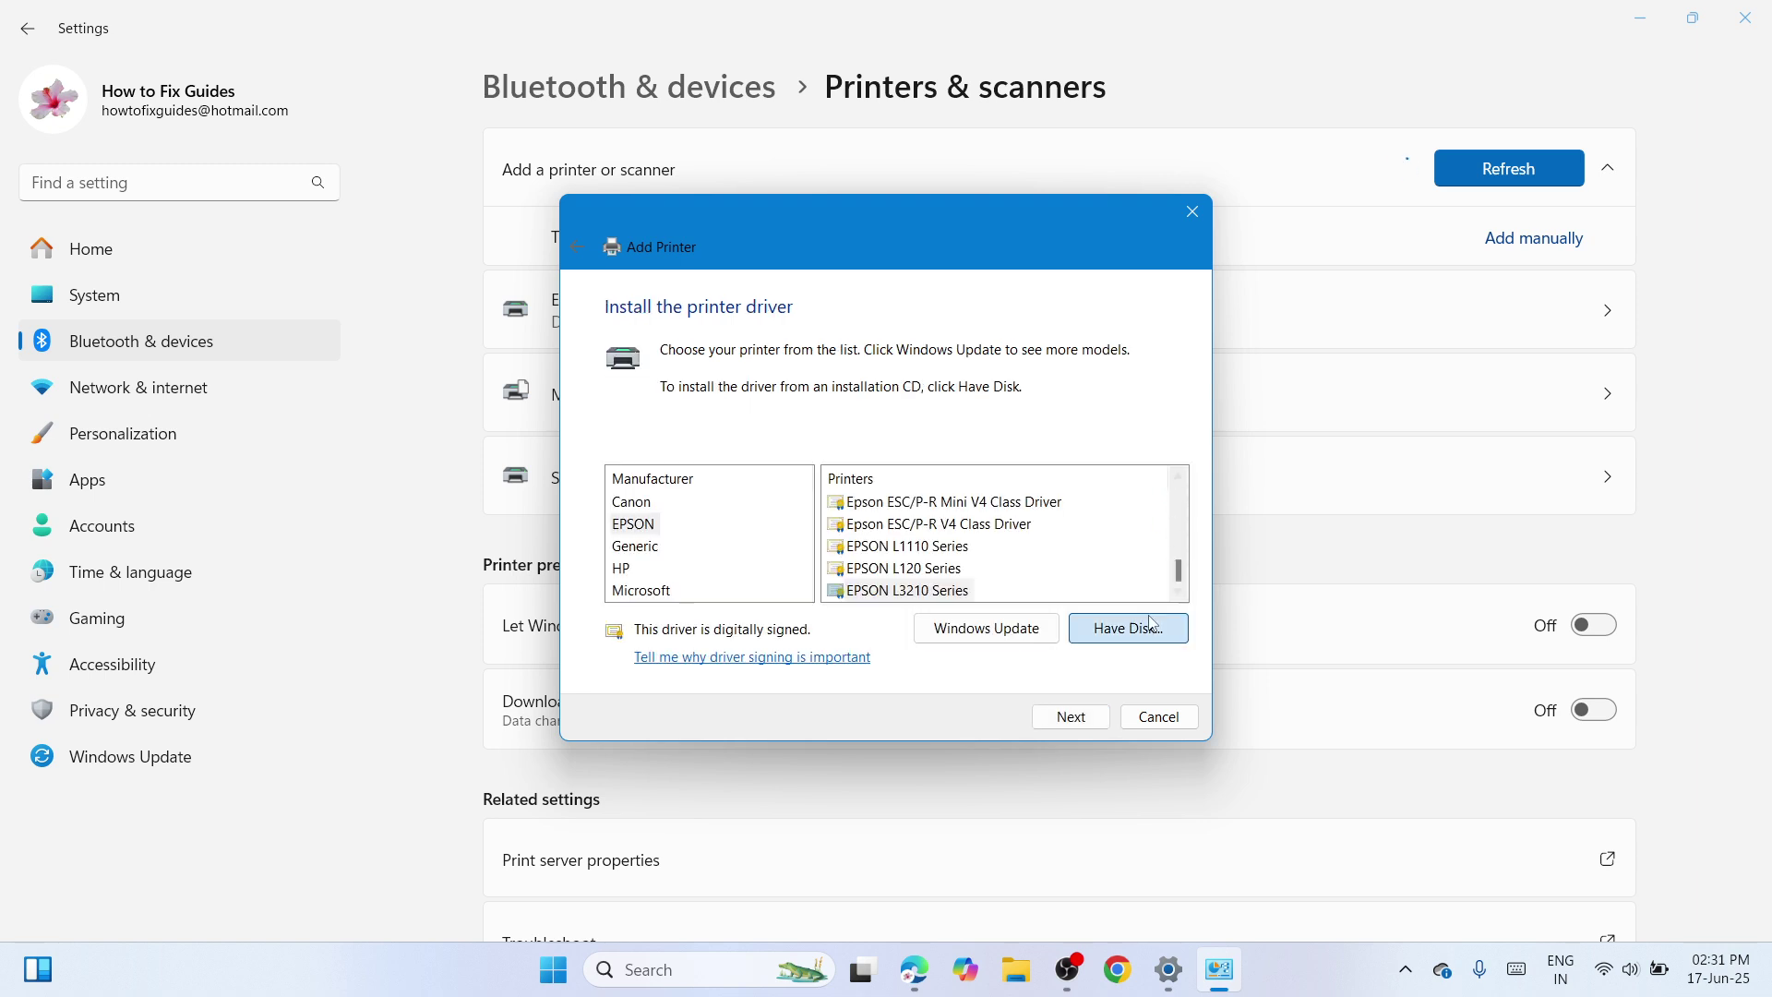
Step: Choose to install the driver from disk and browse to the WINX64 folder inside the extracted L1110_x64_26102JAUsHomeExportAsiaML folder on the desktop
left_click(1152, 625)
left_click(1091, 584)
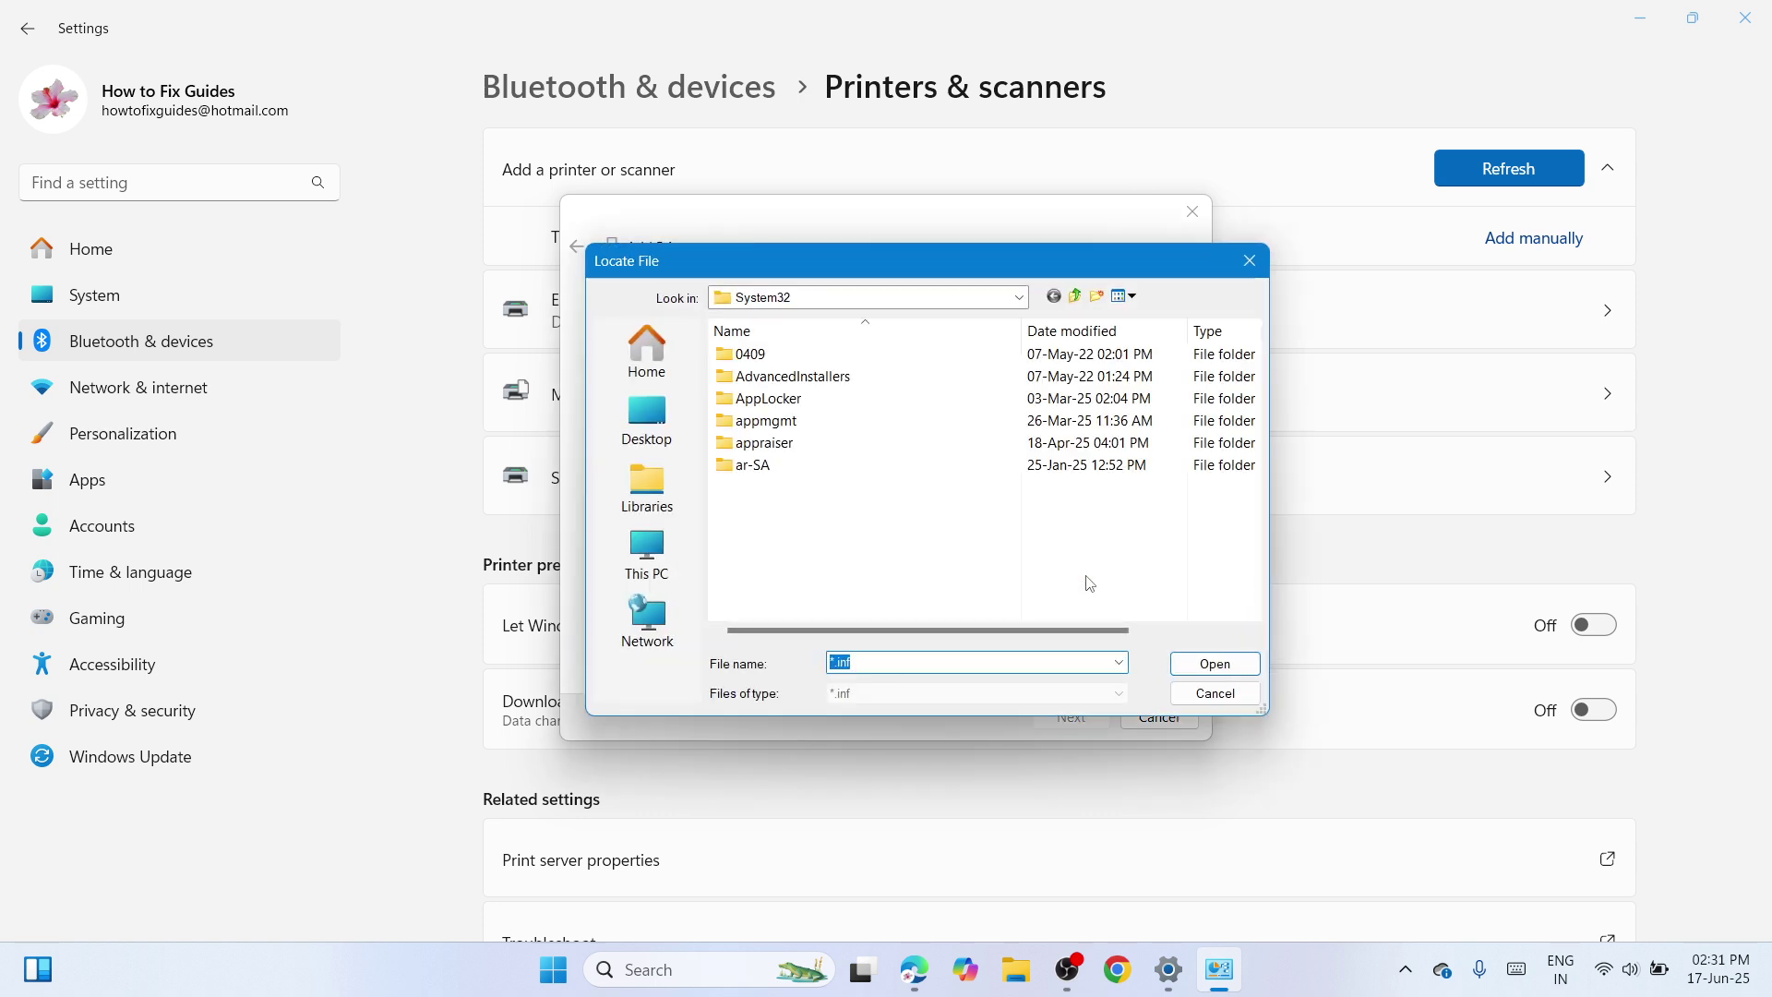
left_click(673, 441)
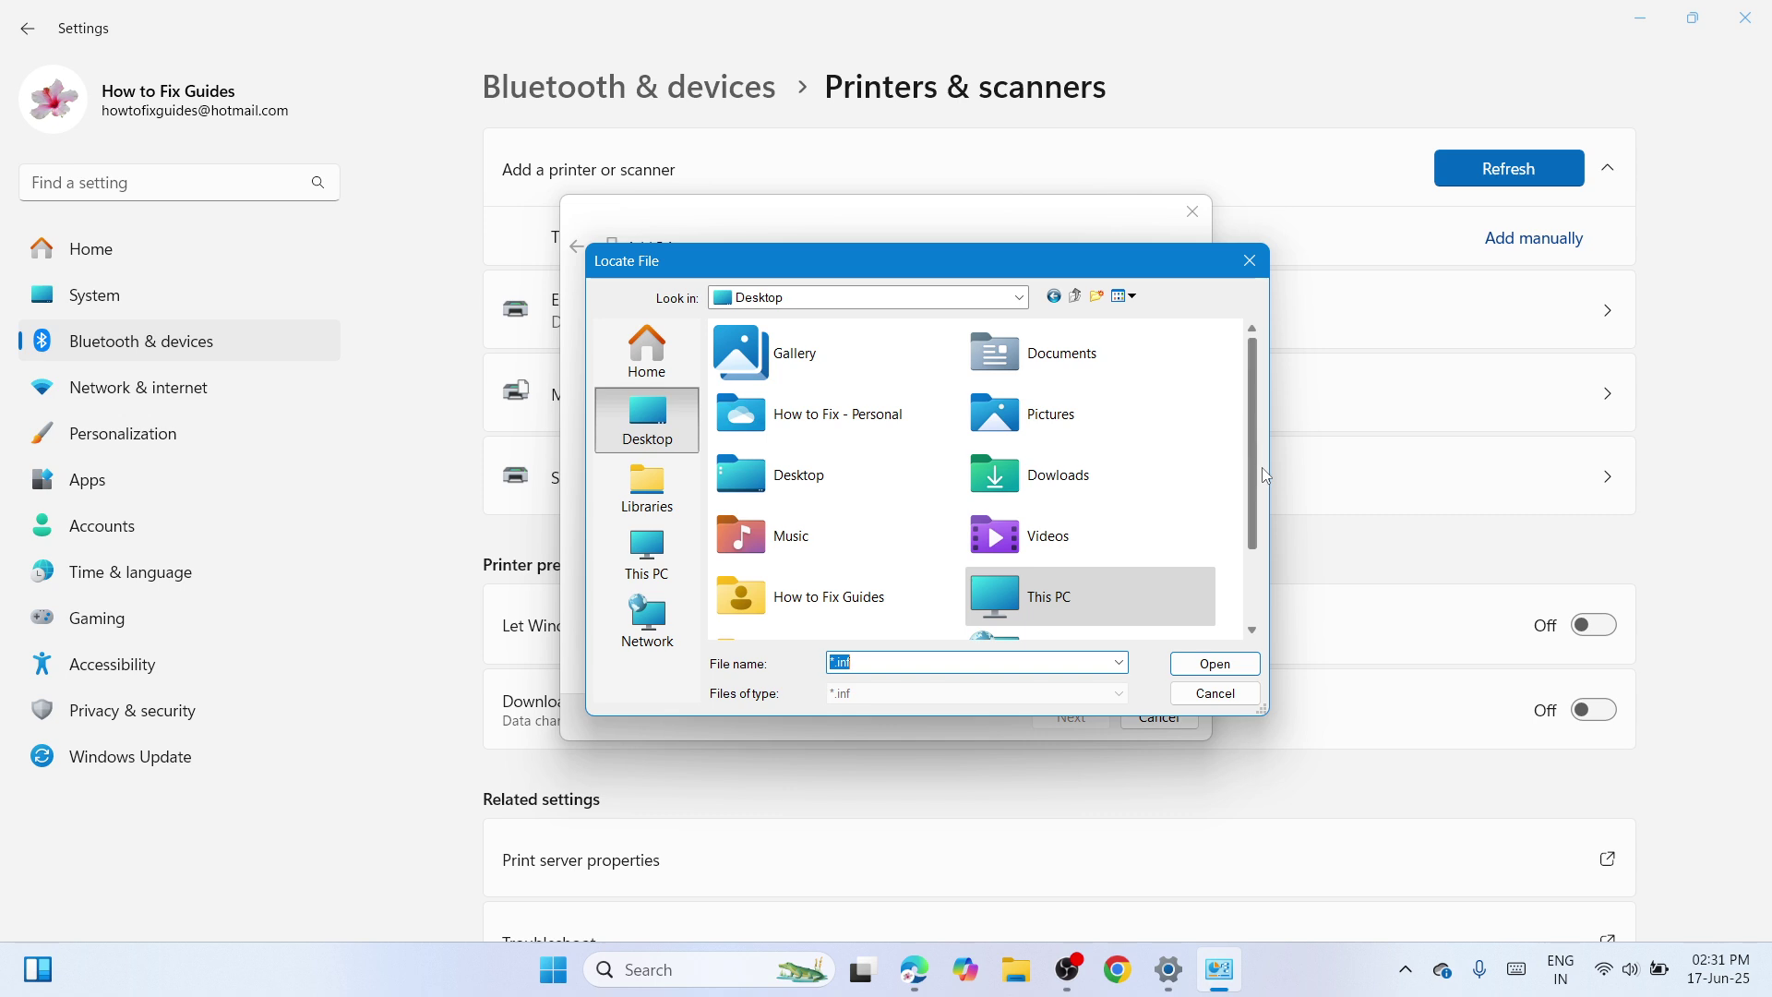
scroll(1256, 487, "down", 2)
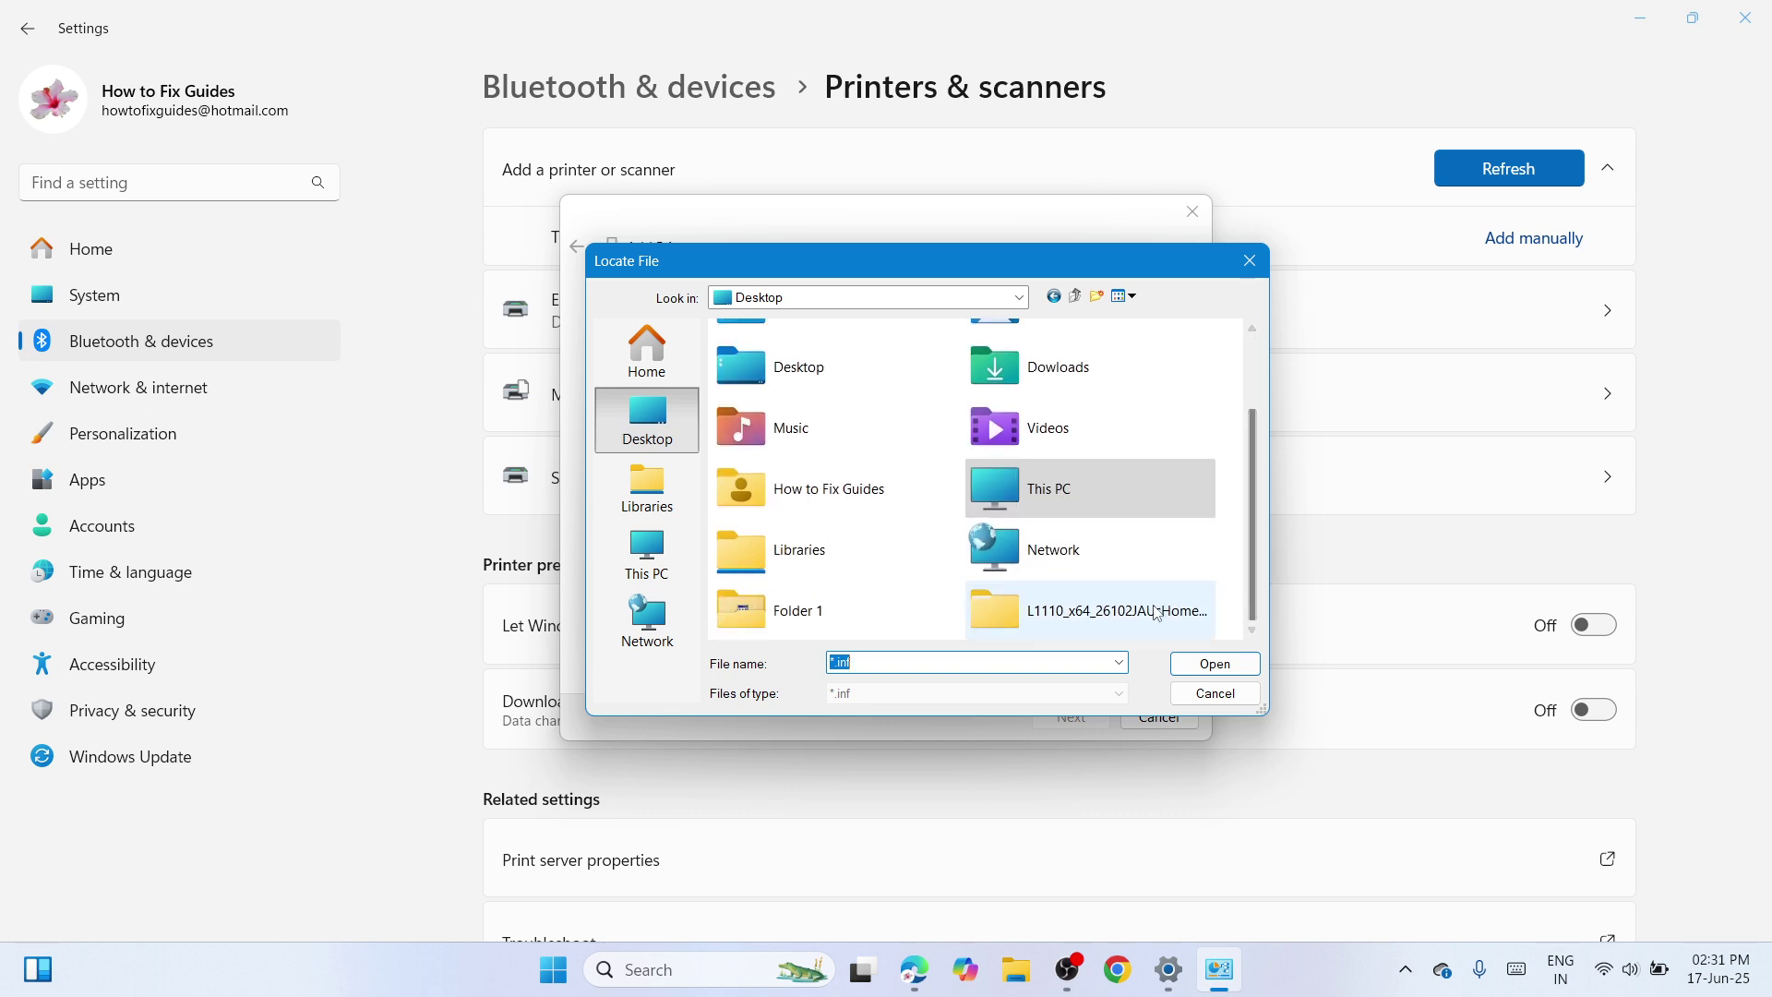
left_click(1073, 616)
double_click(1072, 616)
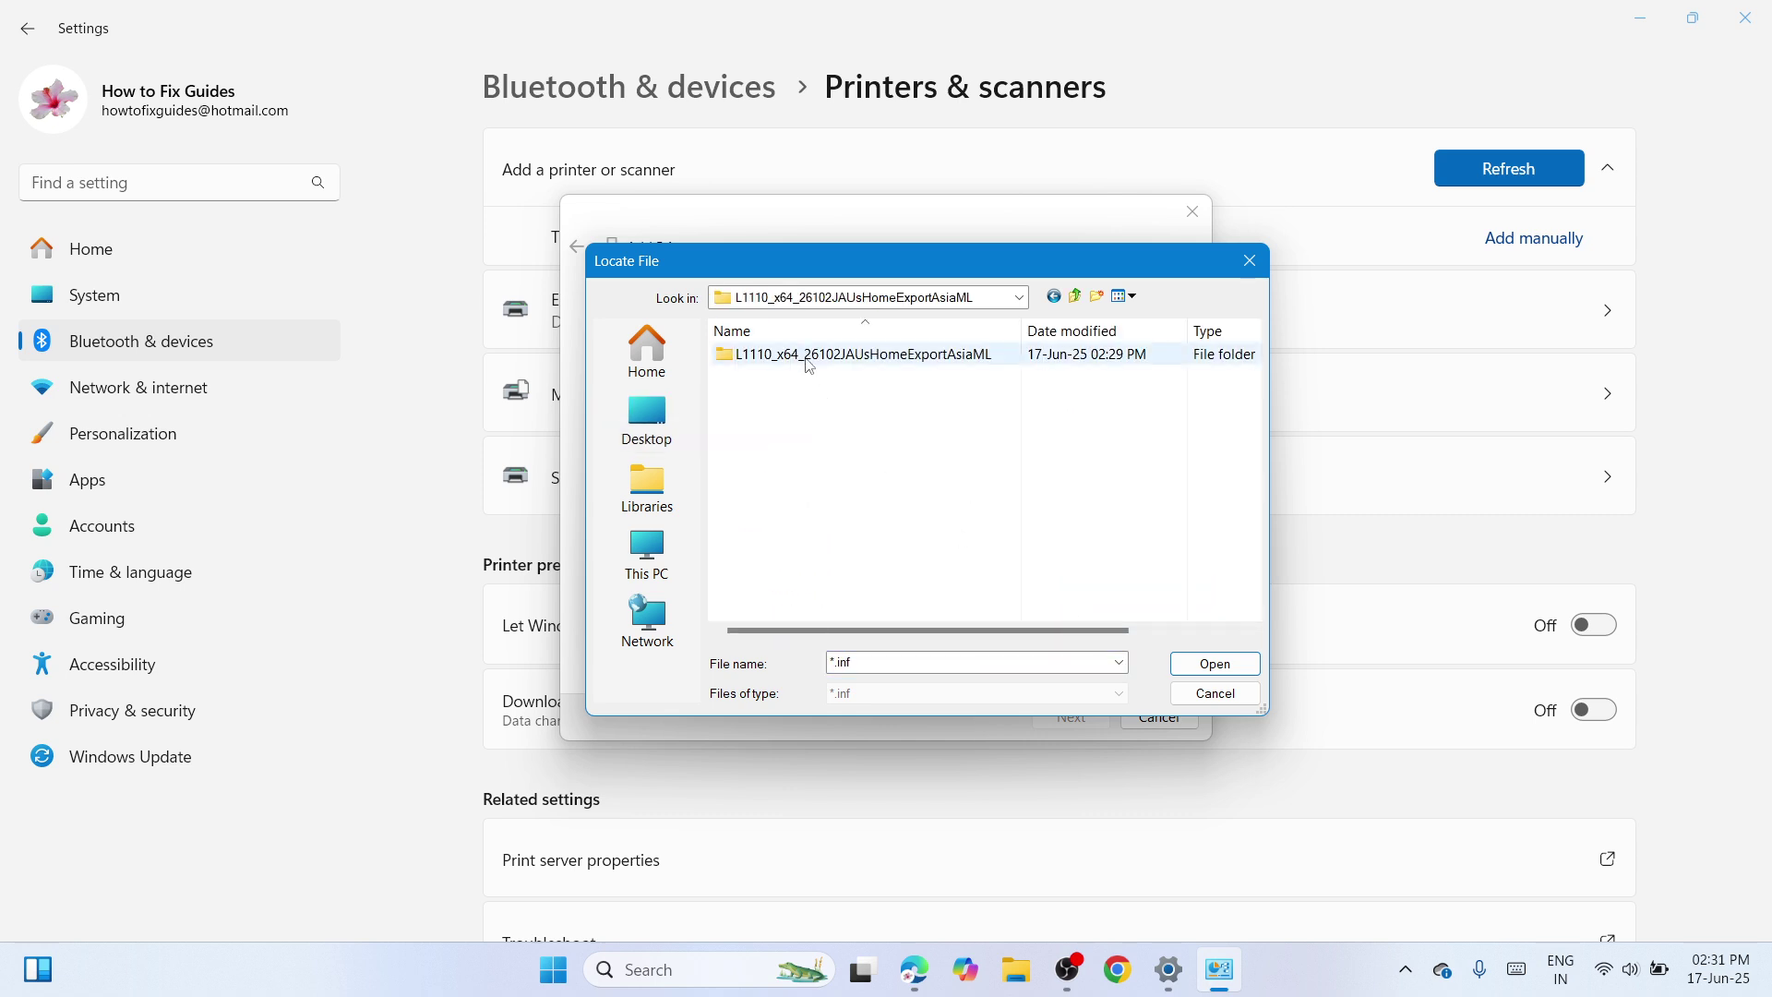
double_click(804, 358)
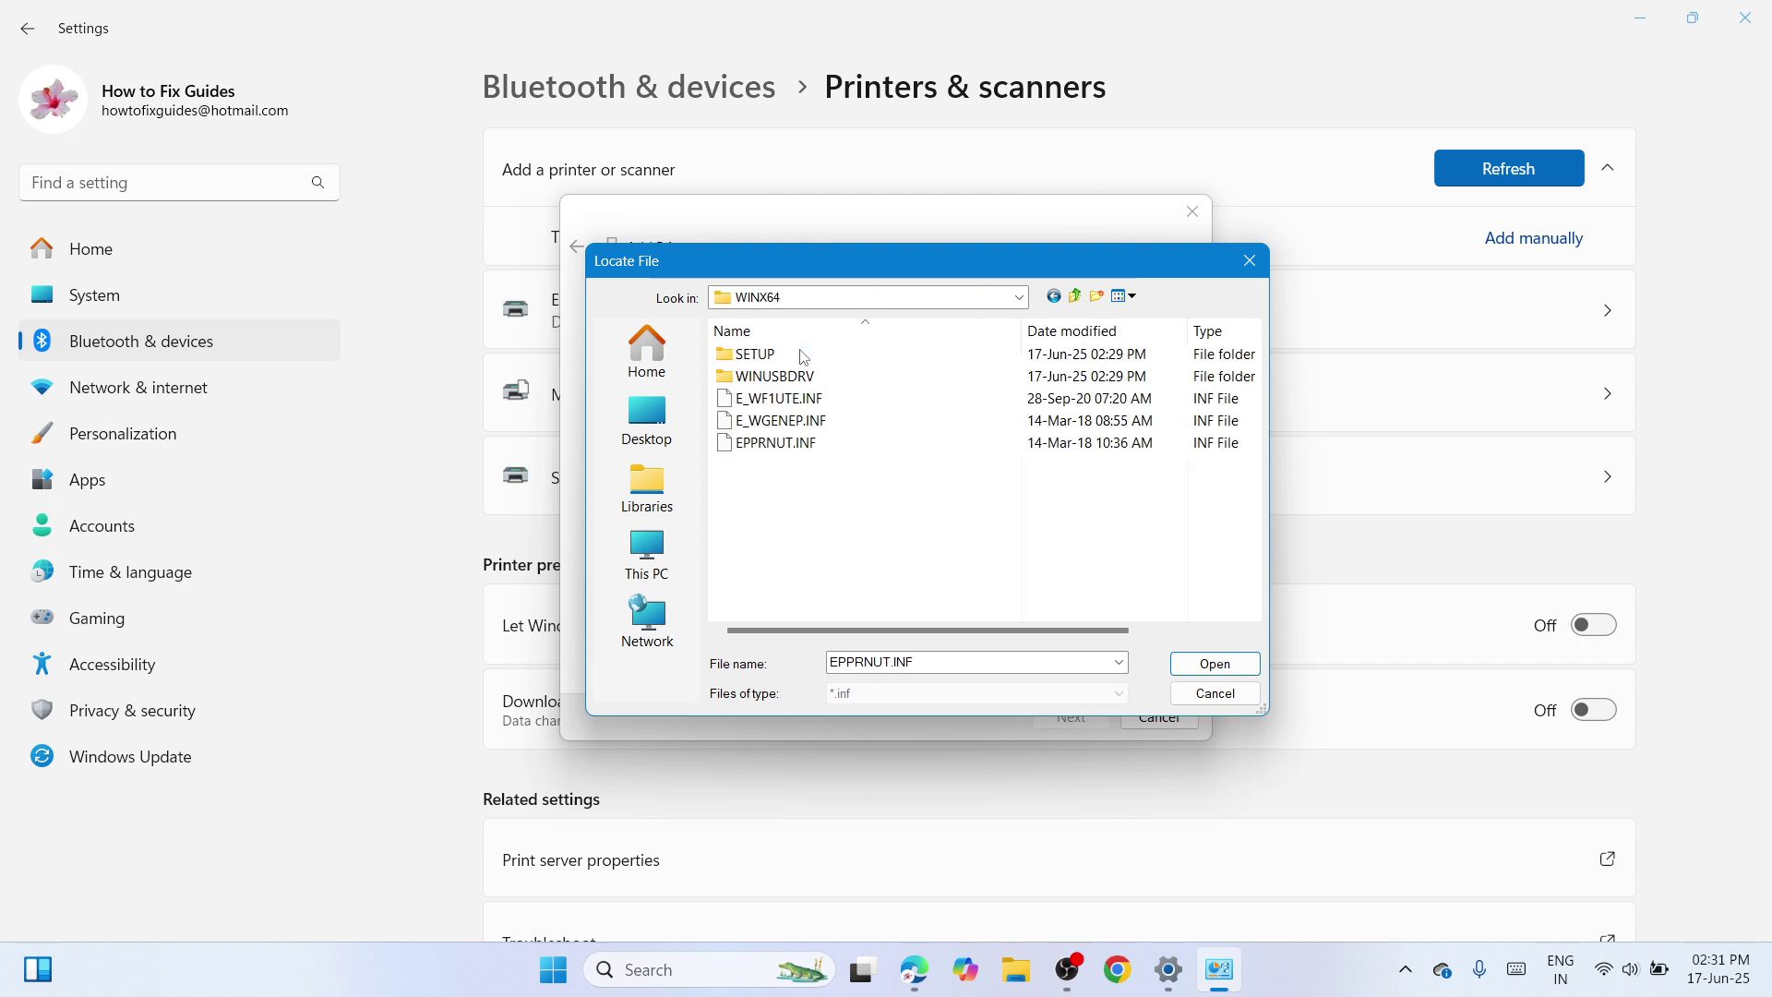
Step: Load the E_WF1UTE.INF driver file and use its EPSON L1110 Series driver for the new printer
left_click(855, 399)
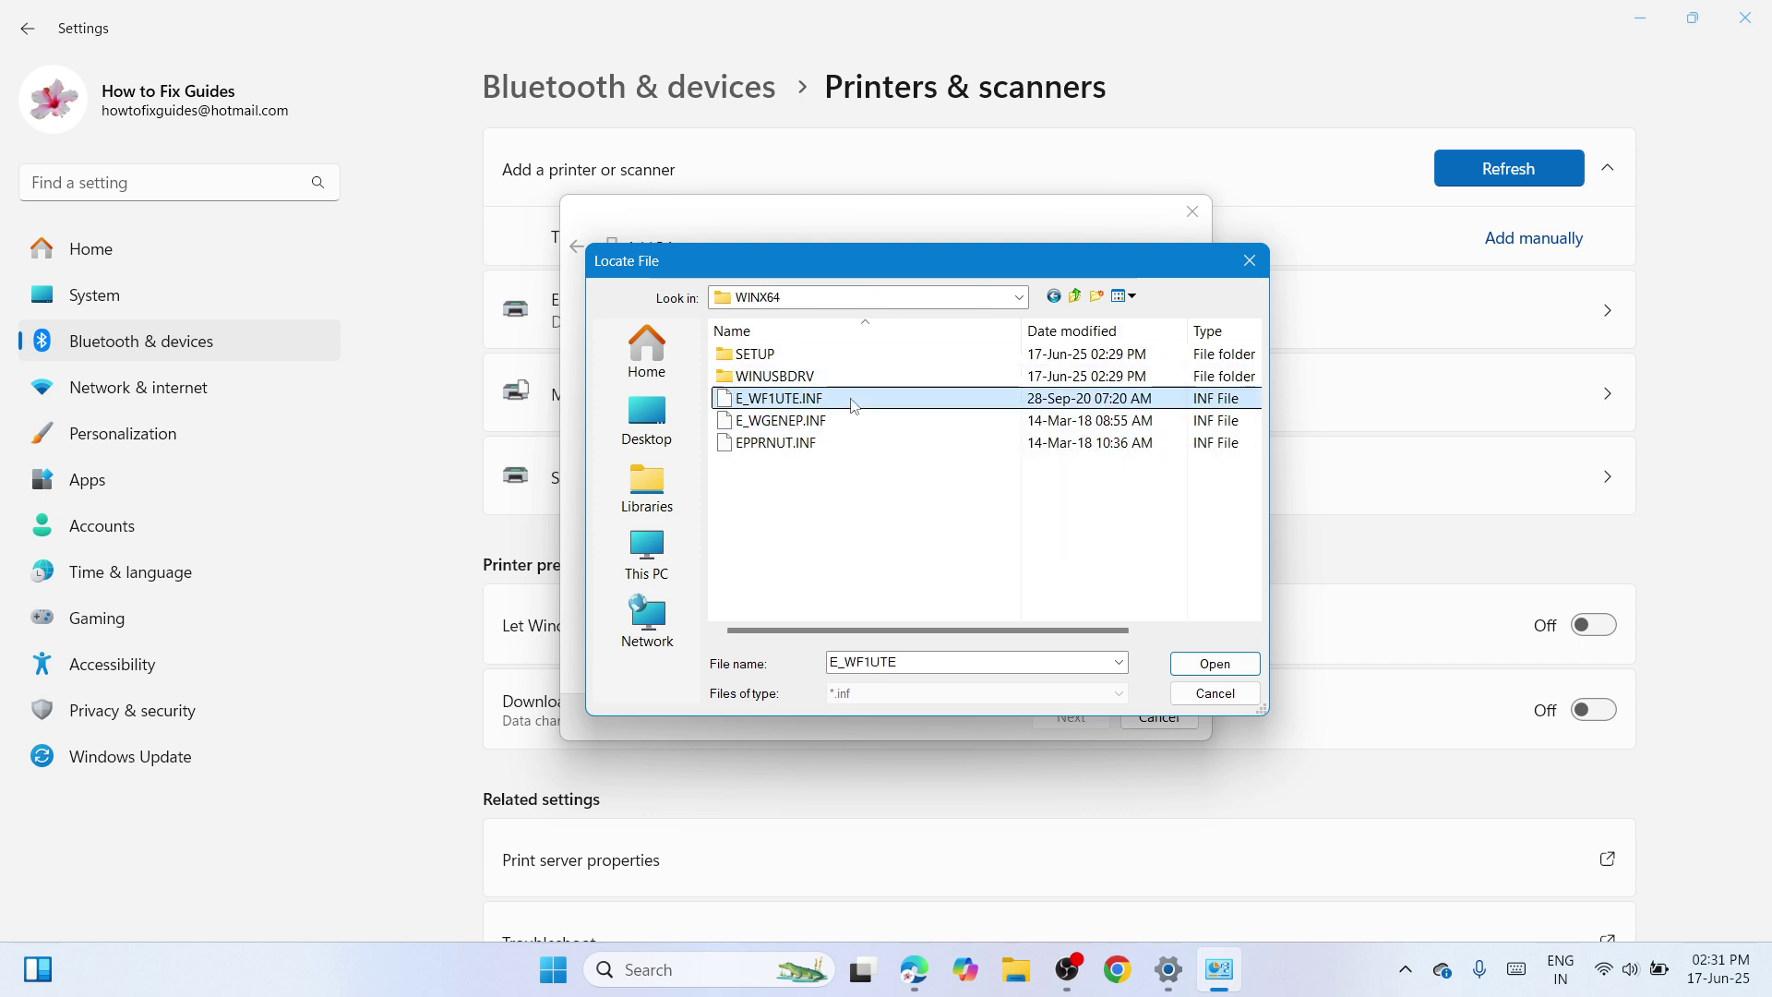
left_click(1196, 663)
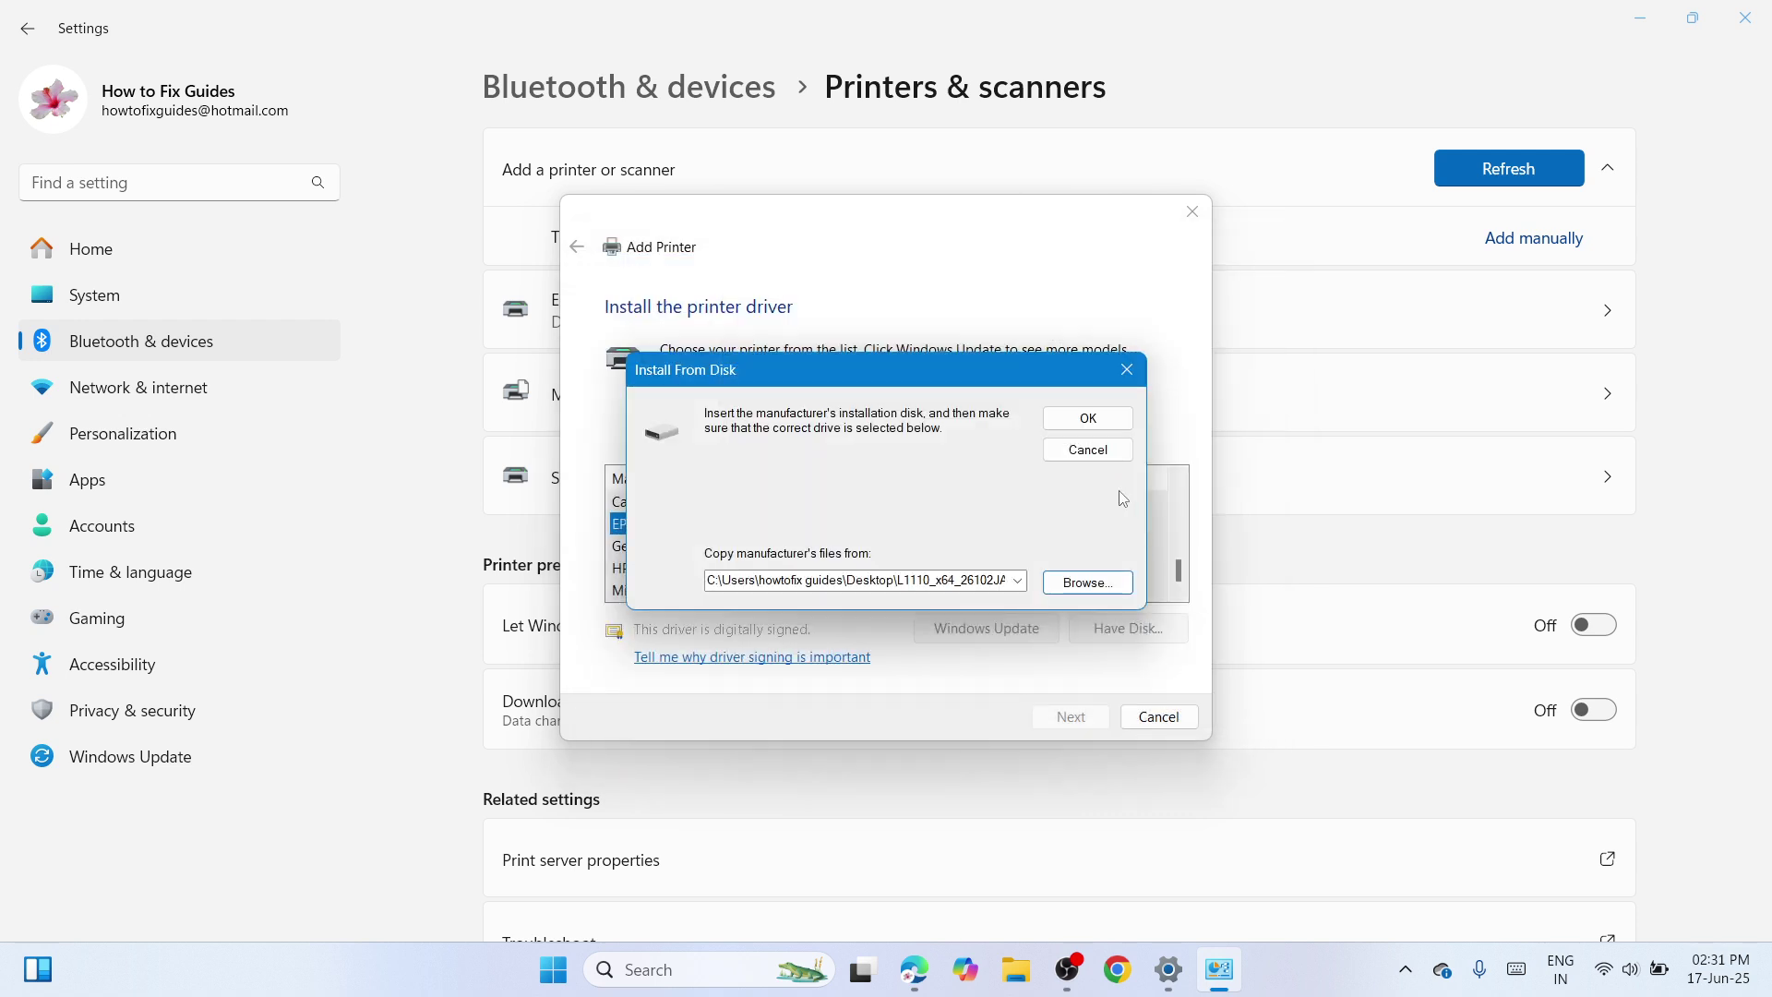
left_click(1087, 417)
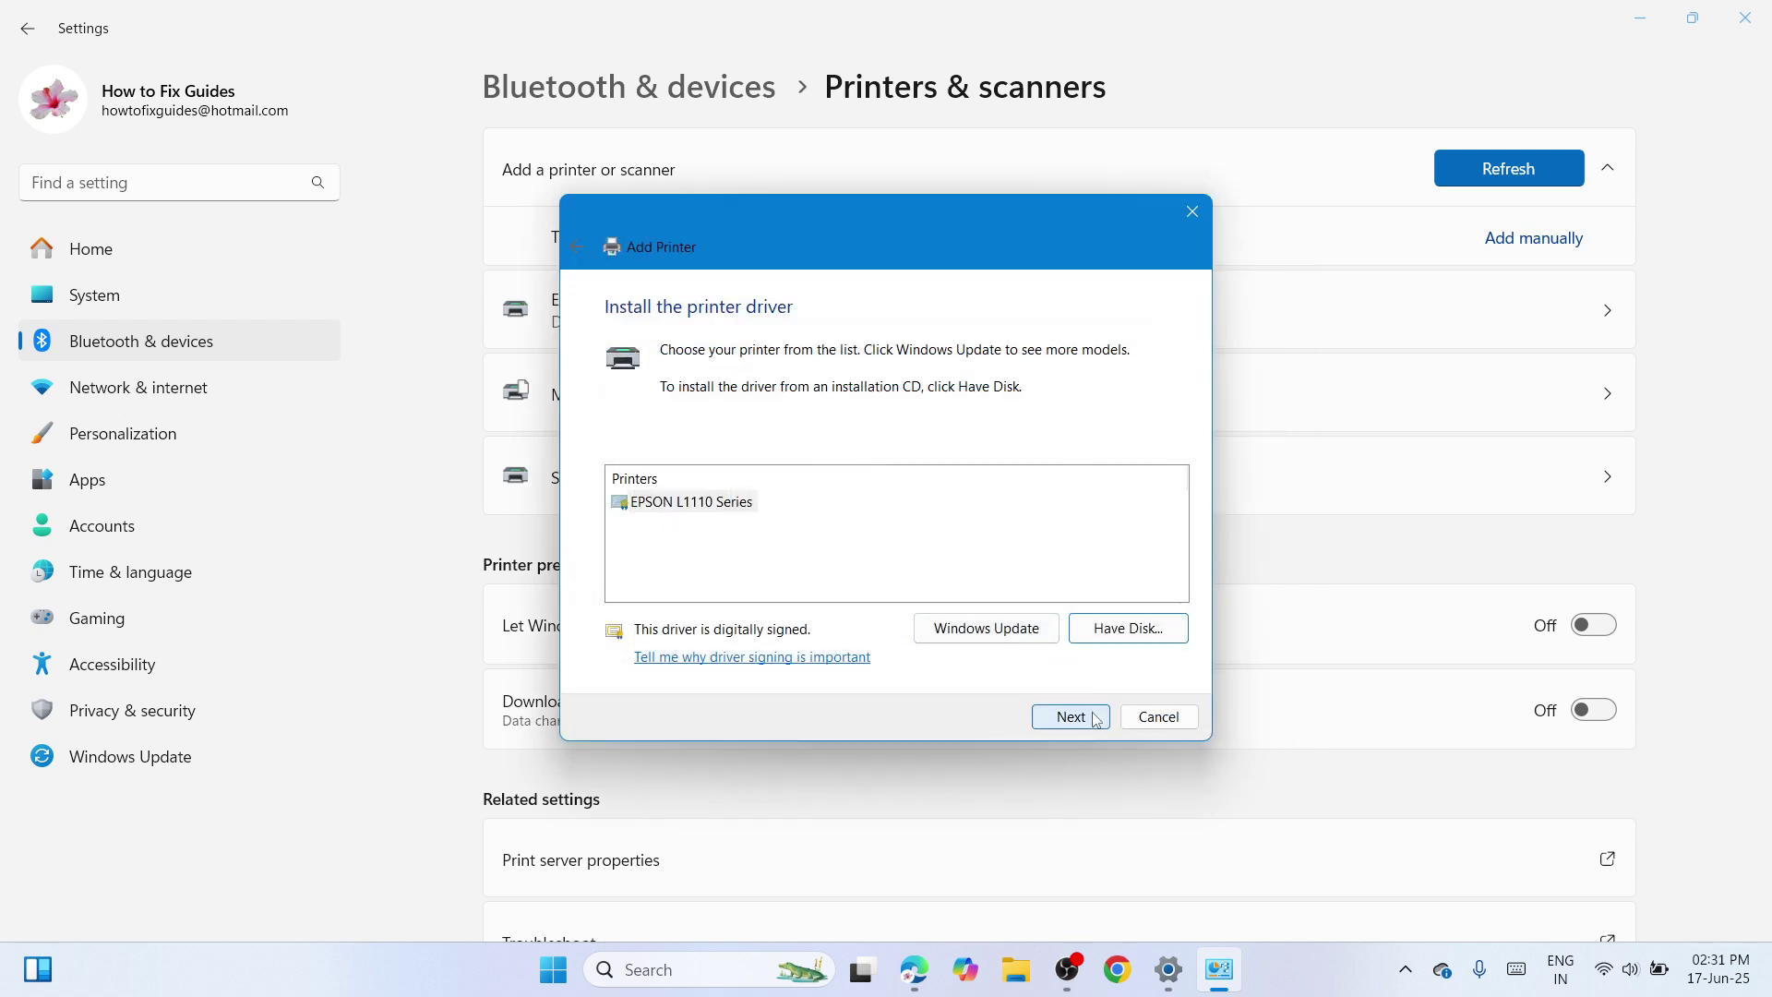
key("Return")
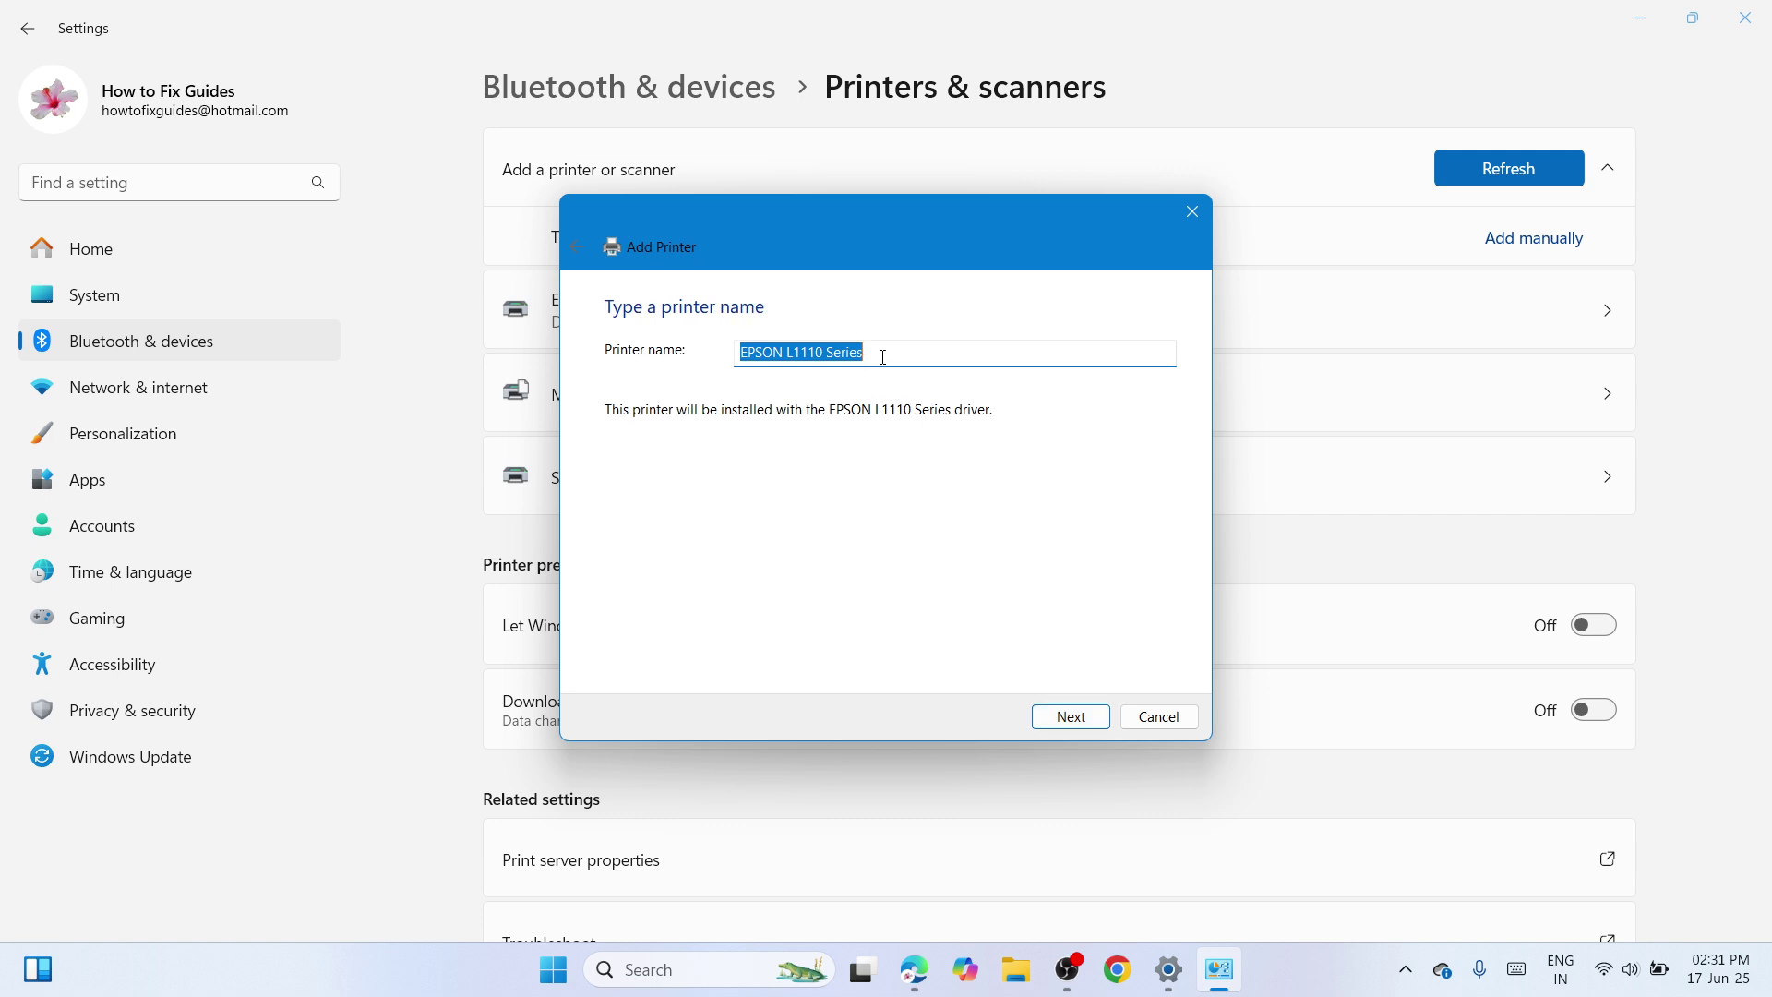
Step: Shorten the printer name to EPSON L1110 and continue with the driver installation
left_click(883, 358)
key("BackSpace")
key("BackSpace")
key("BackSpace")
key("BackSpace")
key("BackSpace")
key("BackSpace")
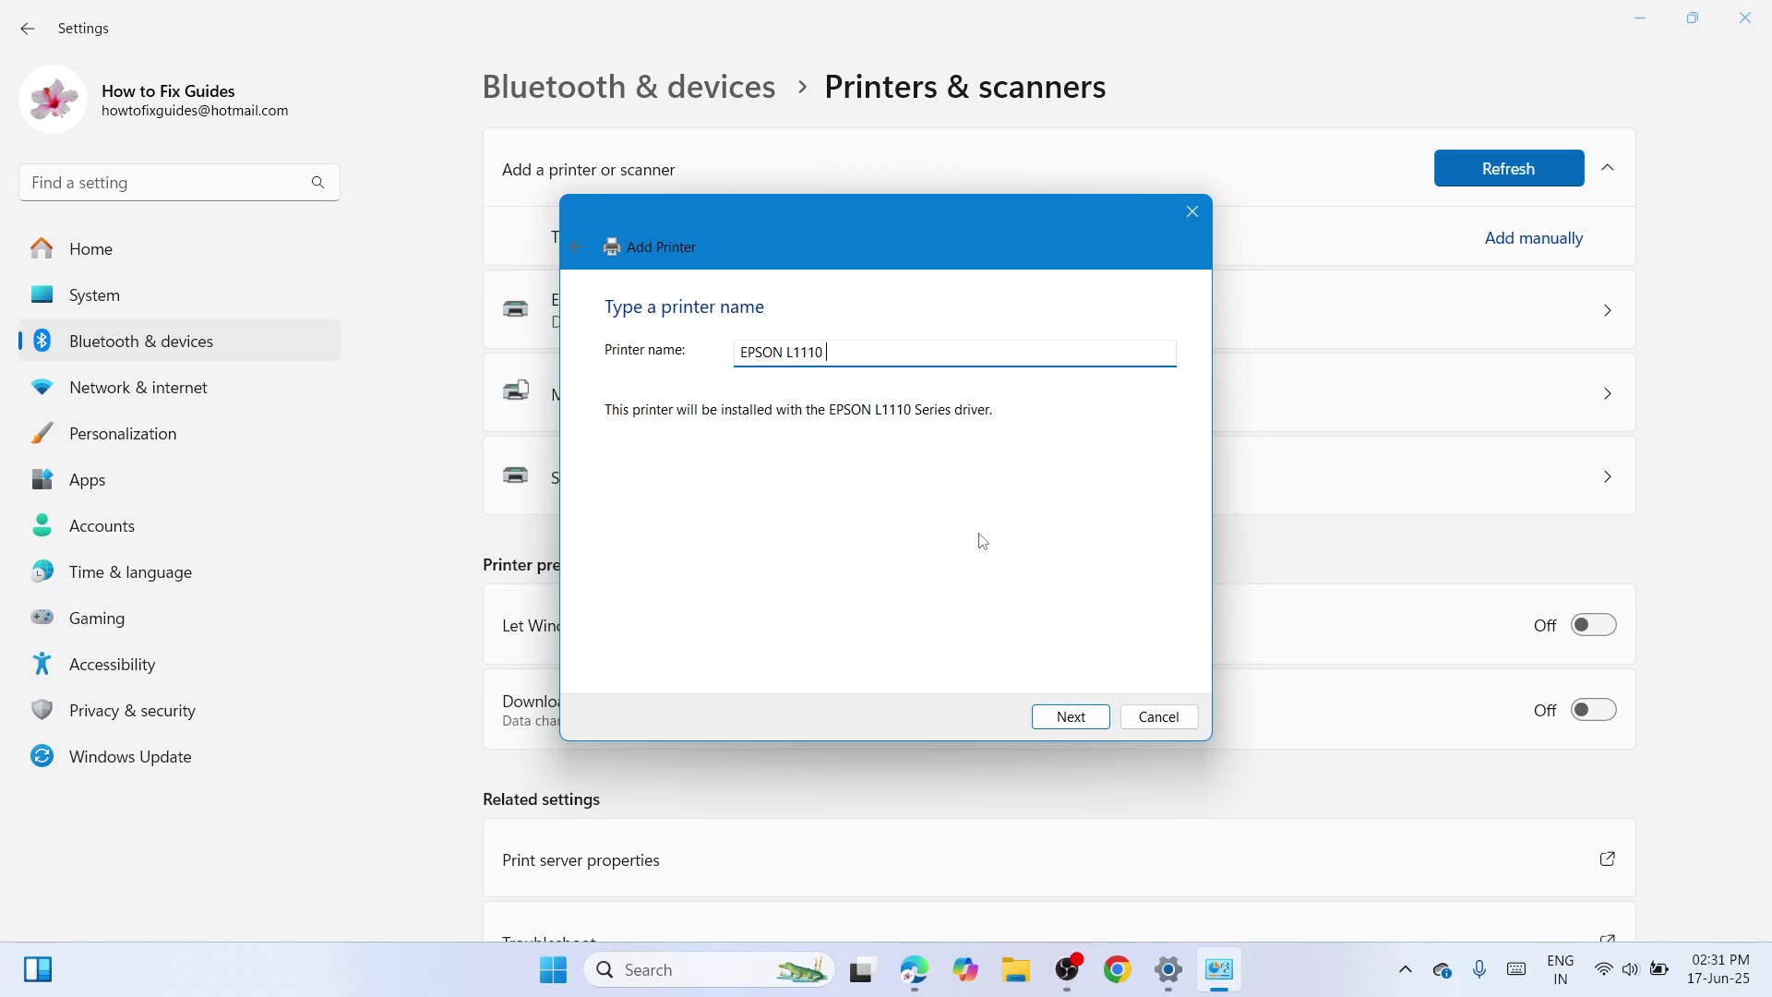
left_click(1089, 729)
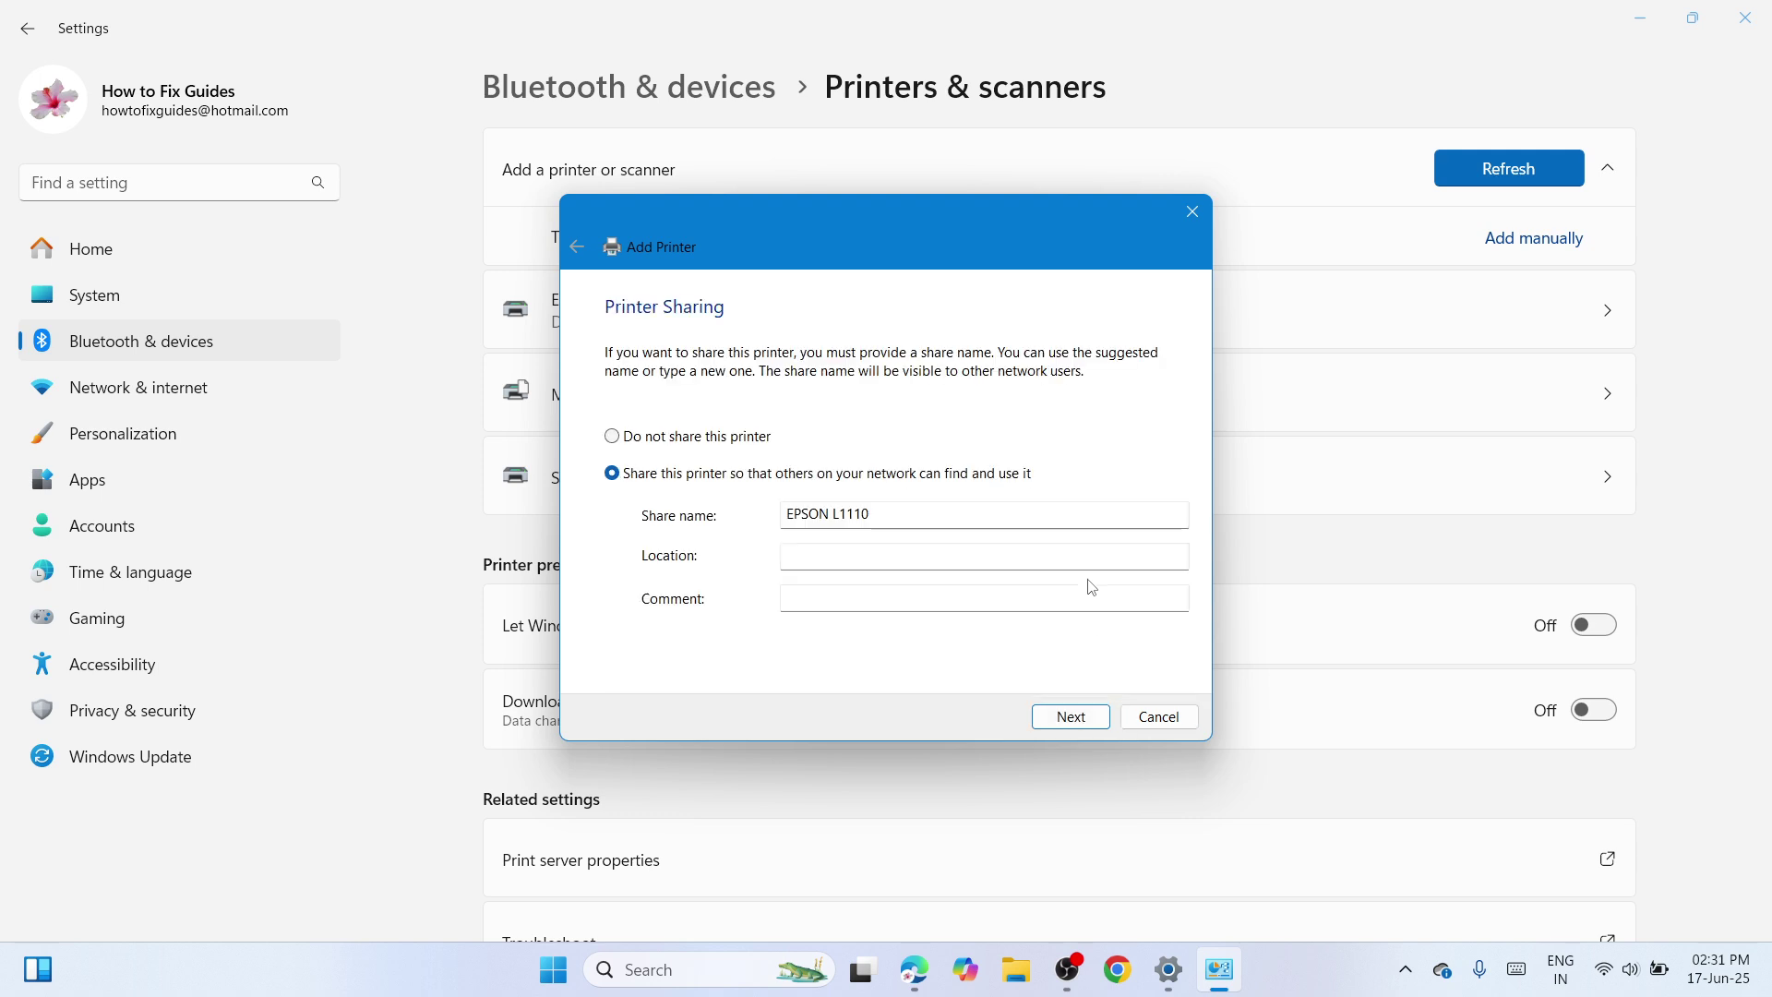
Step: Finish adding the printer with network sharing kept under the name EPSON L1110, and open its settings page
left_click(1062, 720)
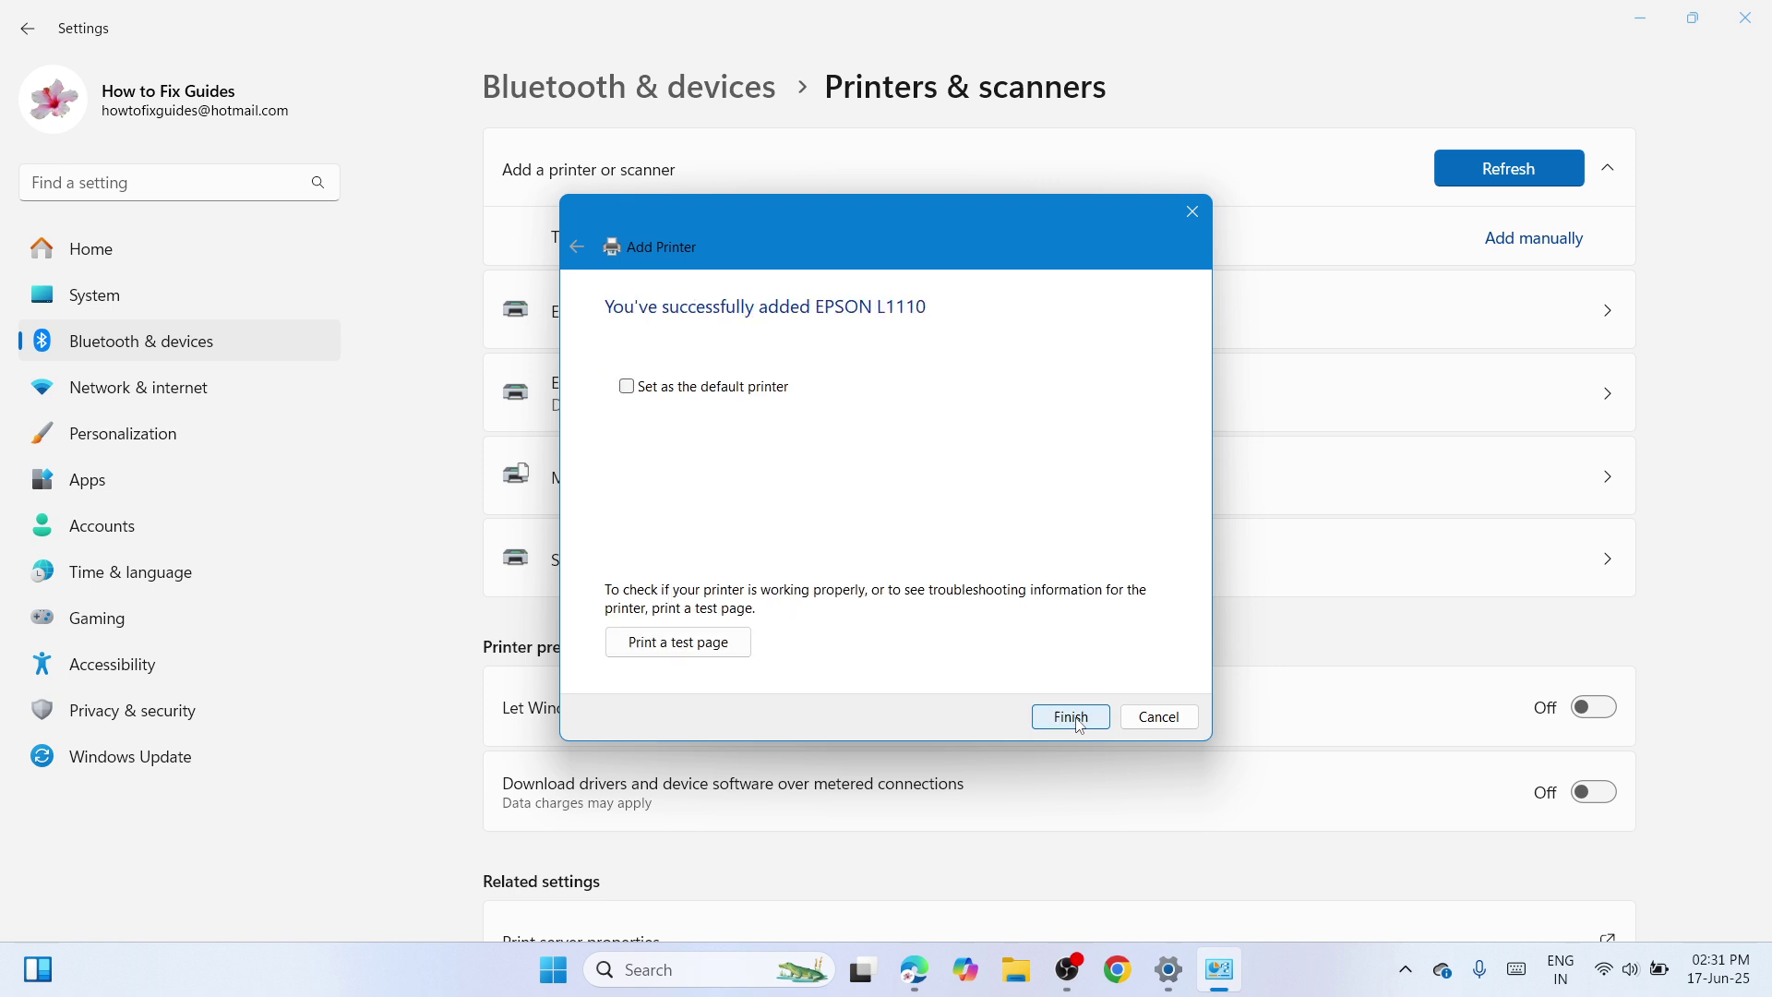
left_click(1071, 720)
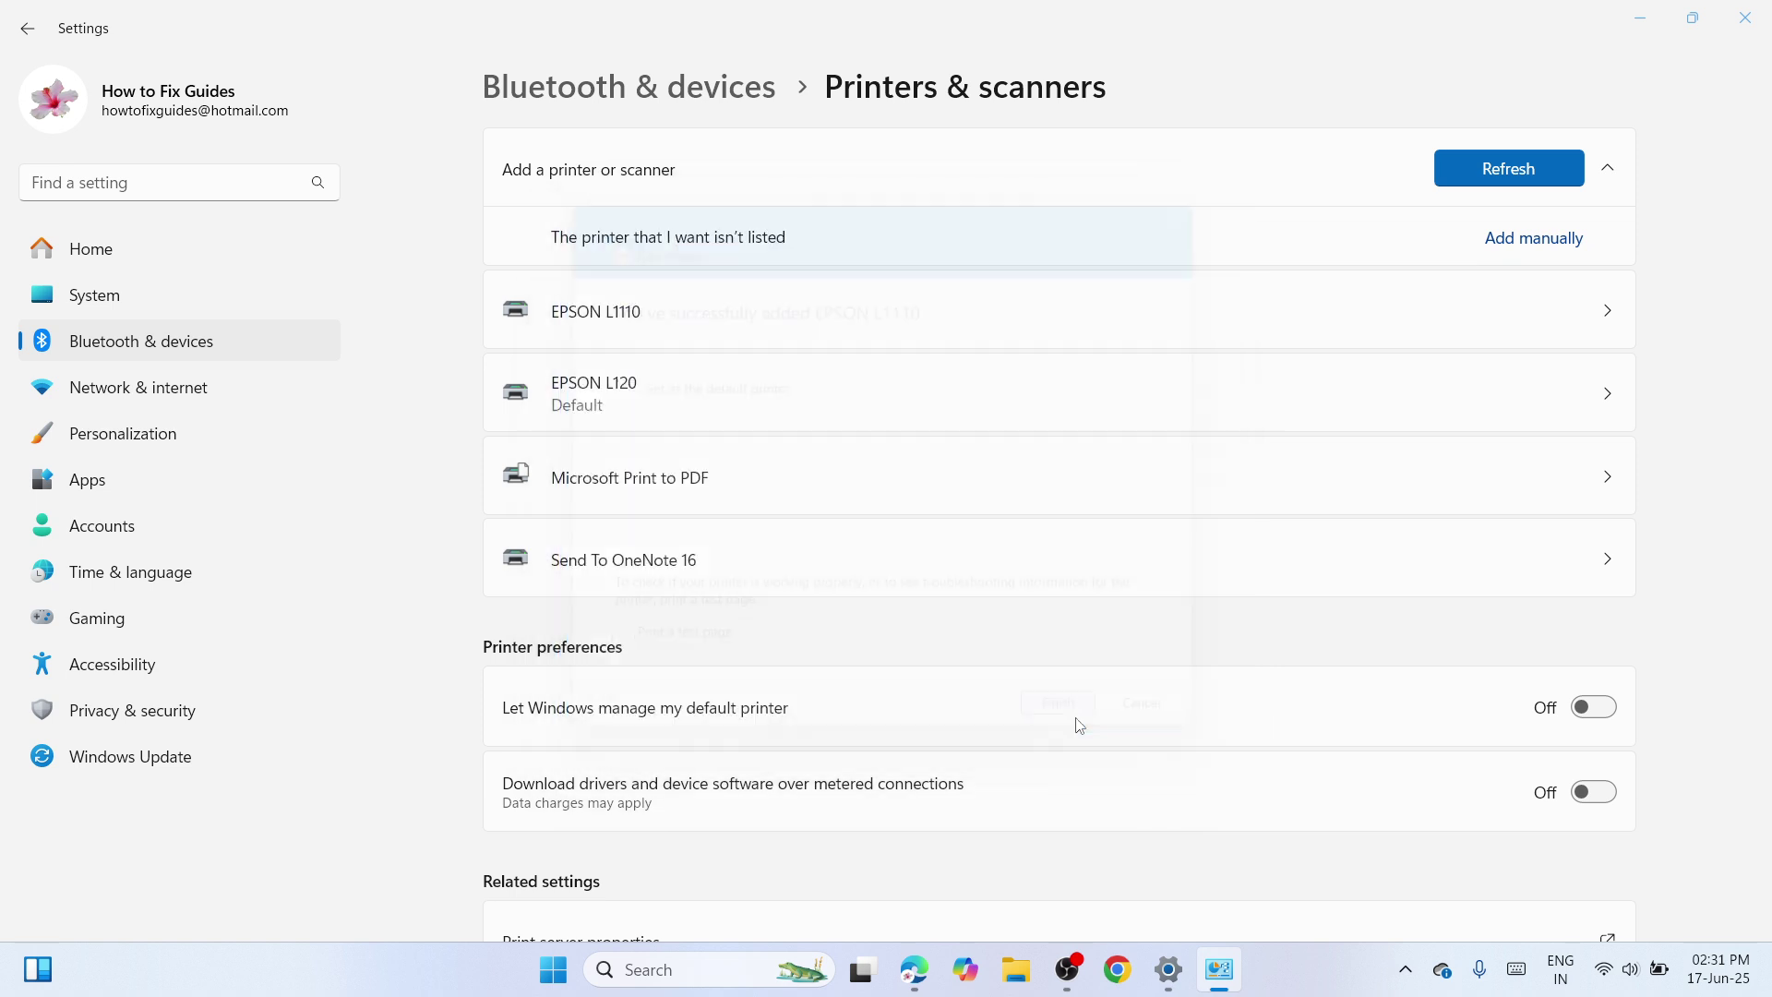
left_click(1411, 310)
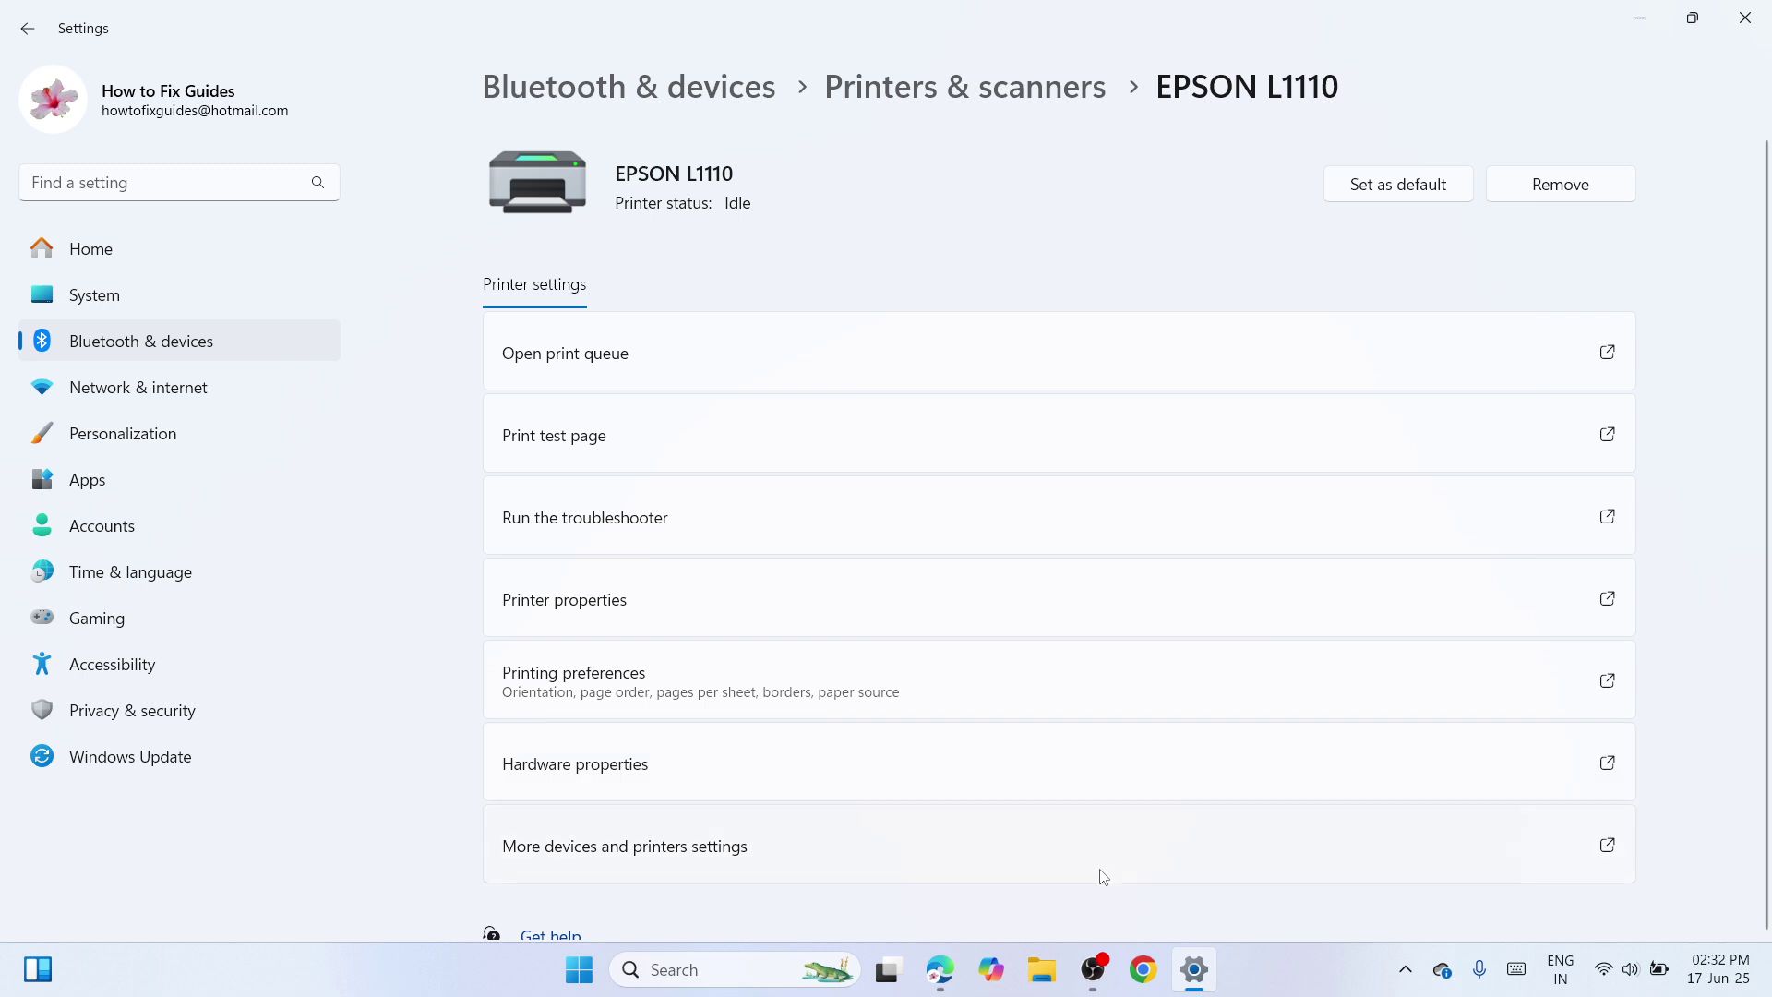
left_click(1093, 969)
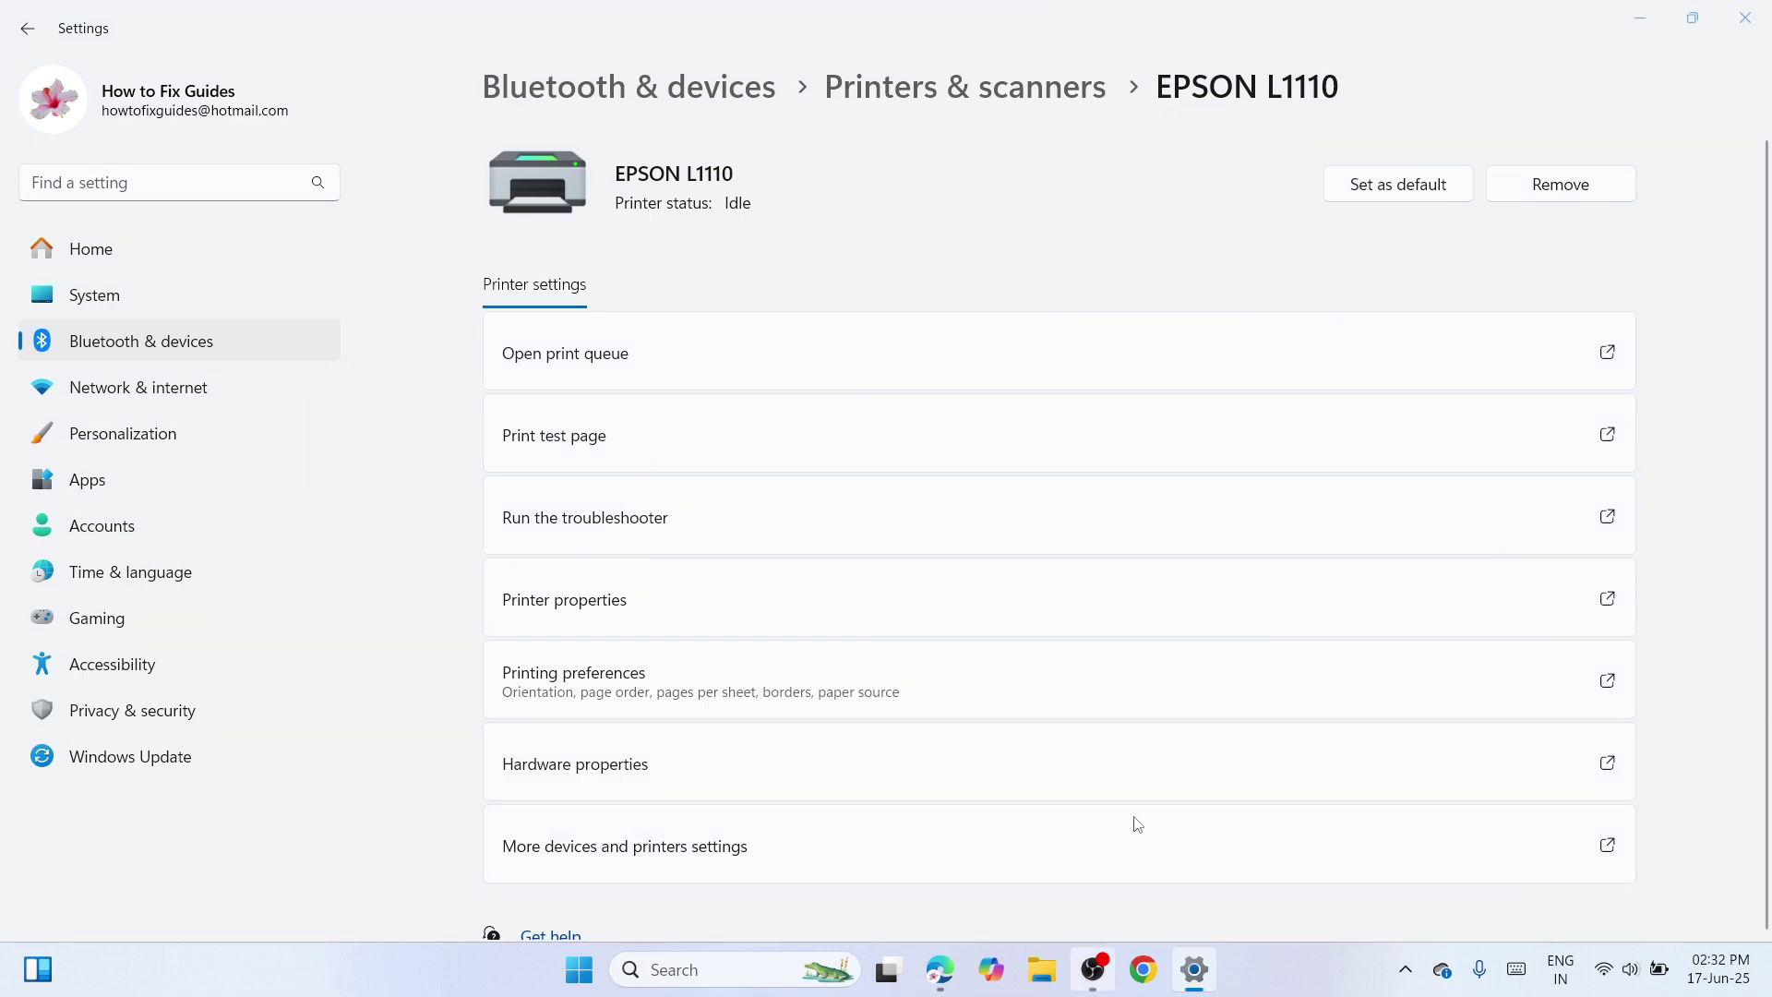